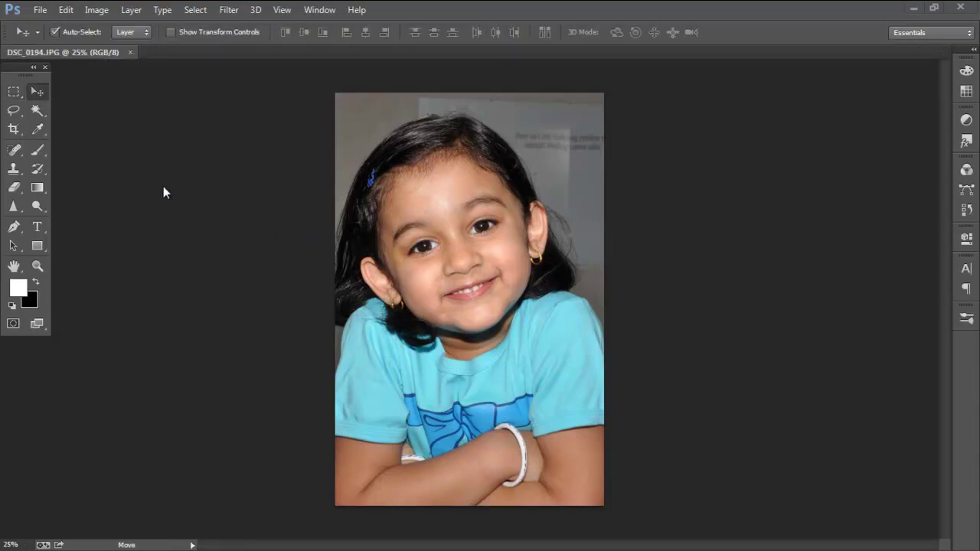
Step: Open the Image Processor script to examine its settings, and dismiss it without running
click(48, 10)
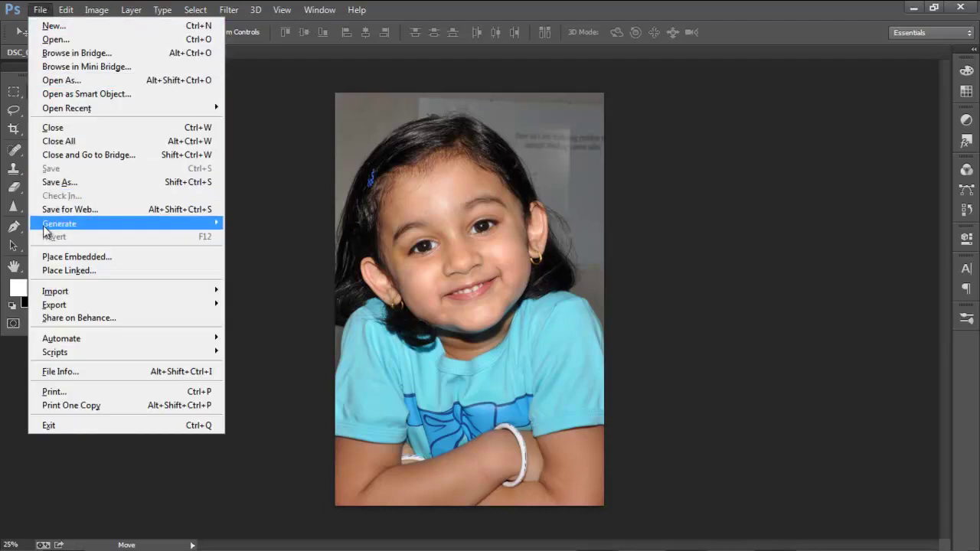
mouse_move(48, 354)
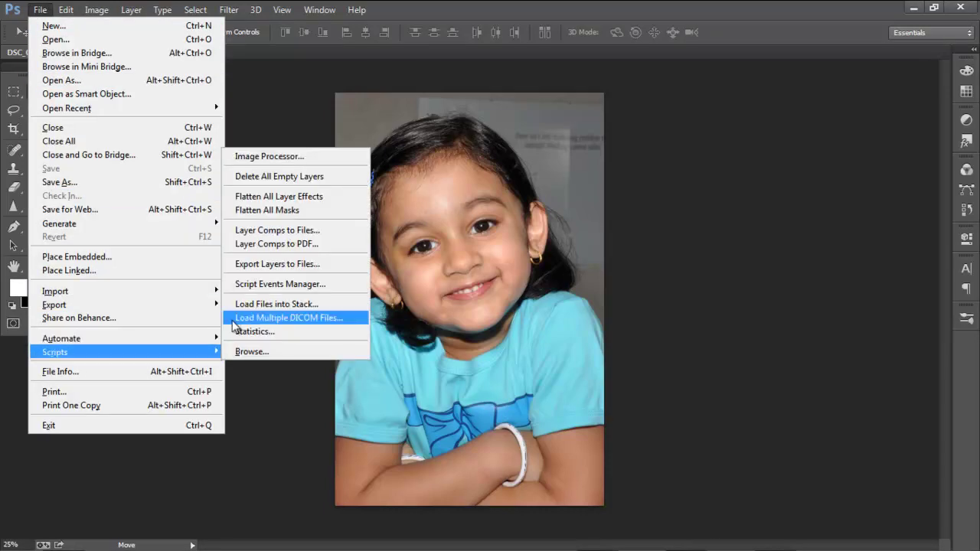
click(313, 159)
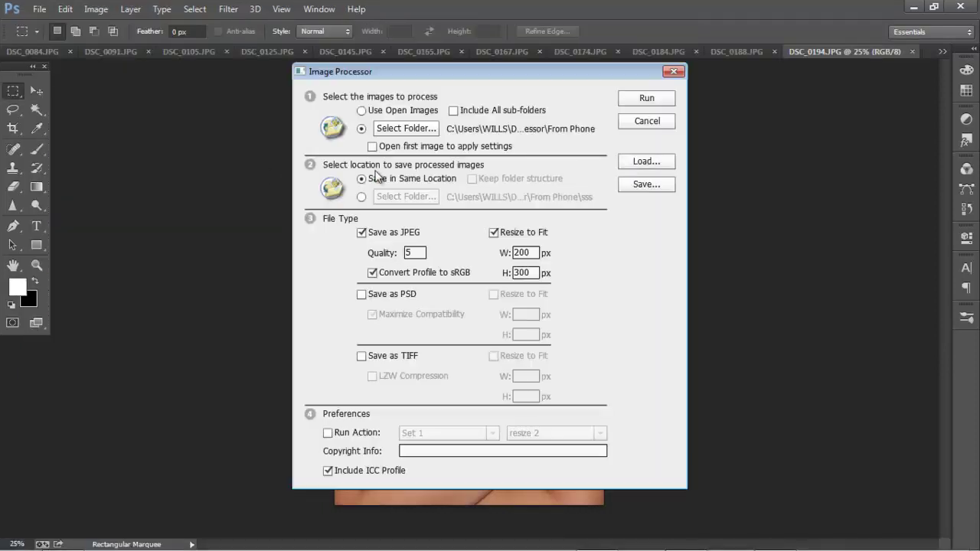
click(647, 121)
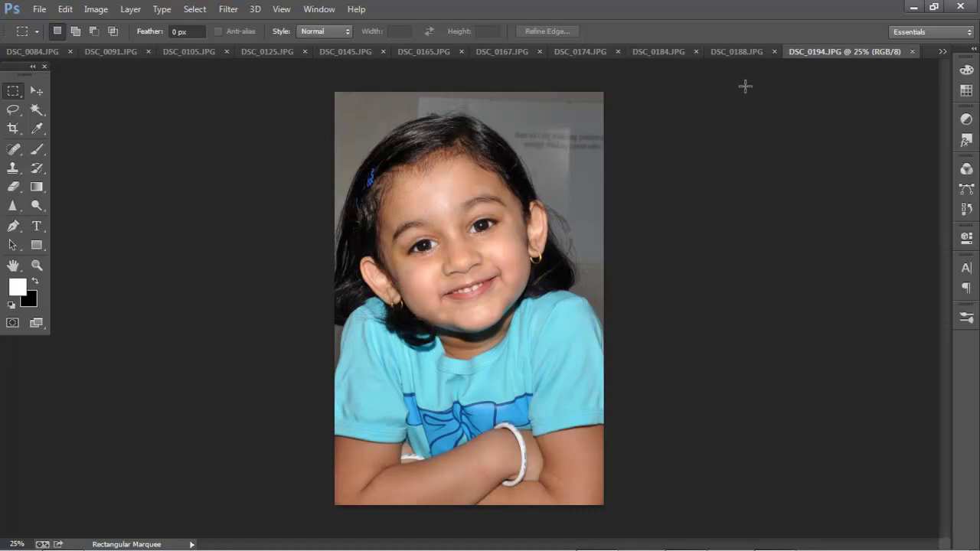
Step: Switch through the open photos to DSC_0165.JPG and check its dimensions in Image Size, leaving them as they are
click(741, 54)
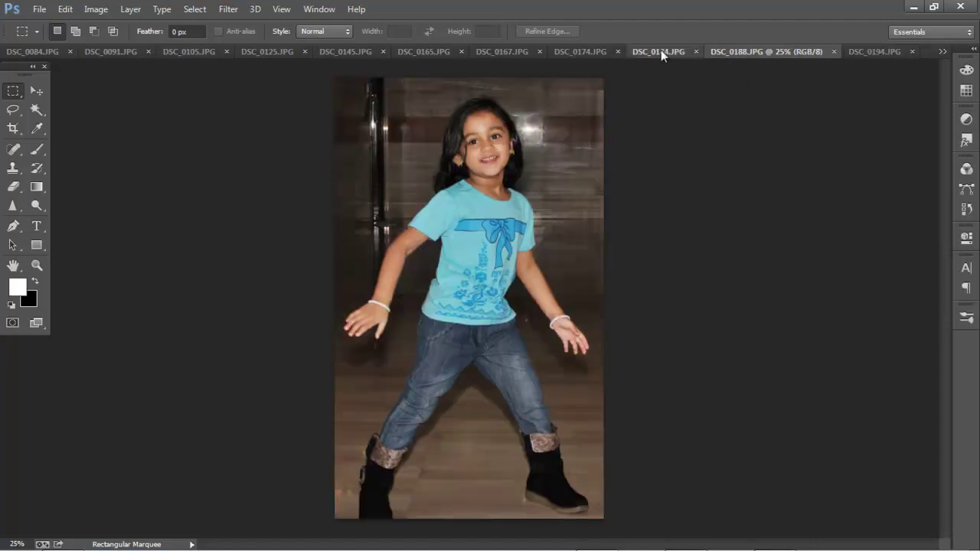
click(661, 51)
click(594, 54)
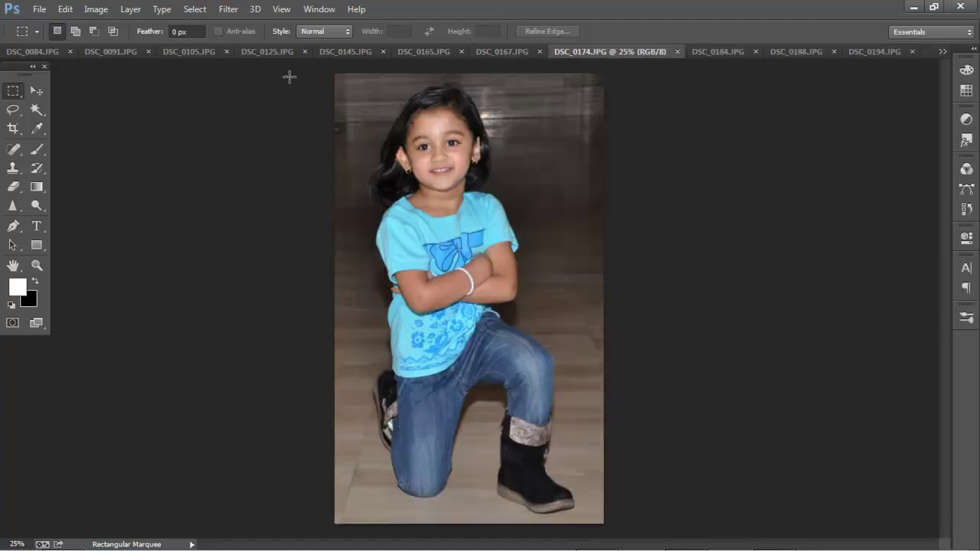
click(442, 50)
click(99, 9)
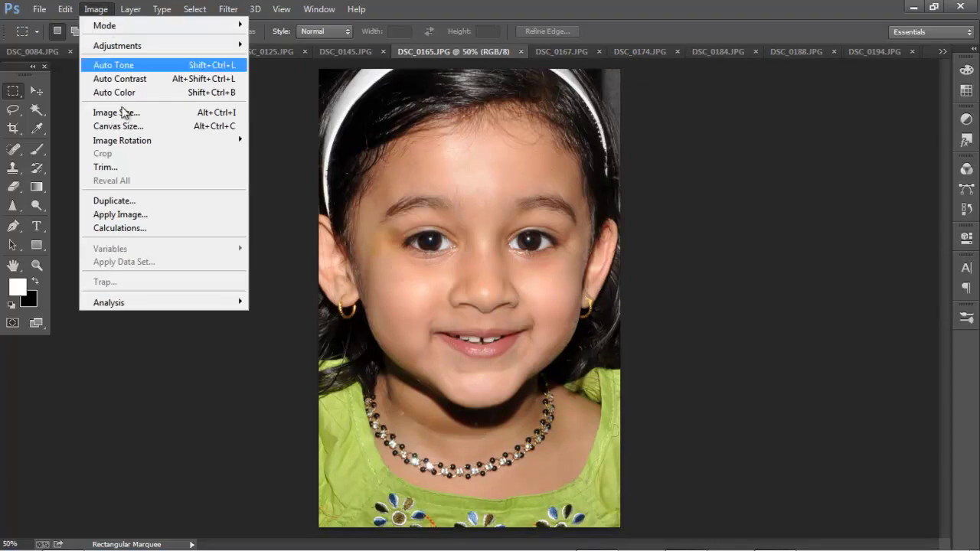
click(128, 113)
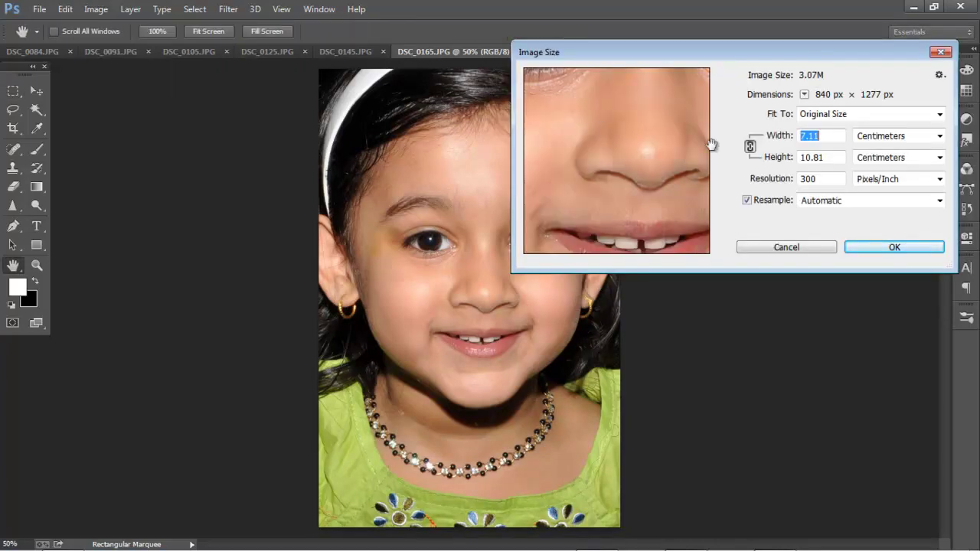
drag(651, 162, 656, 228)
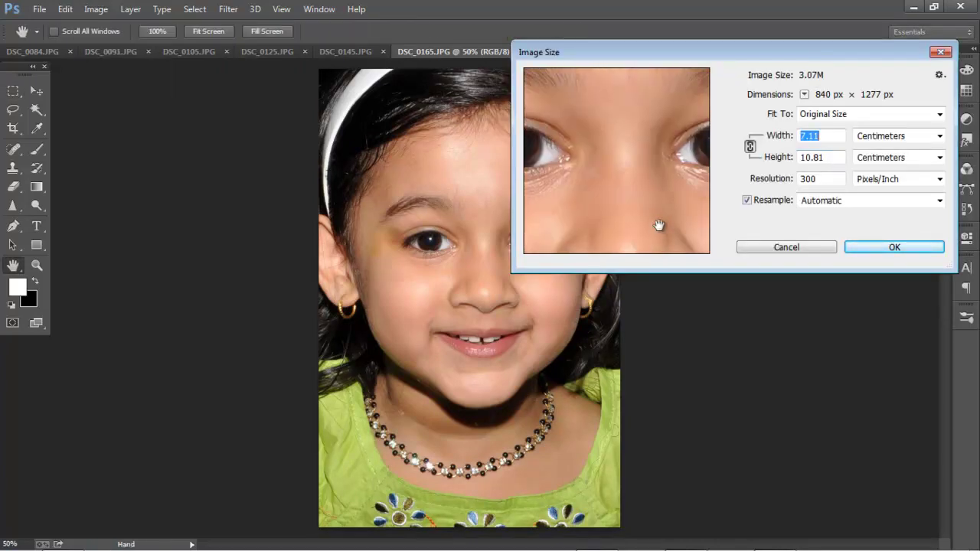
drag(646, 144, 647, 164)
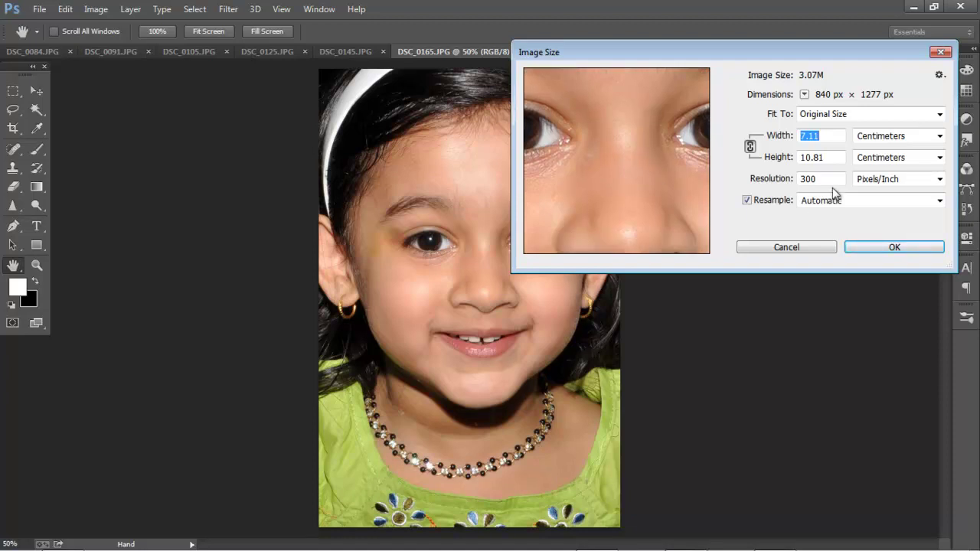
click(786, 246)
key(m)
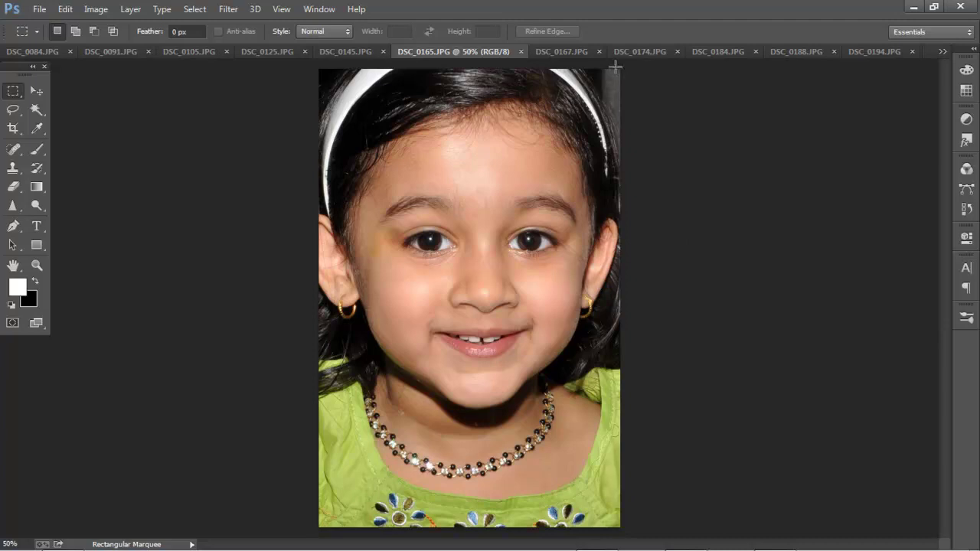
Step: Check the image dimensions and preview the face detail of DSC_0167.JPG in Image Size without applying changes
click(590, 52)
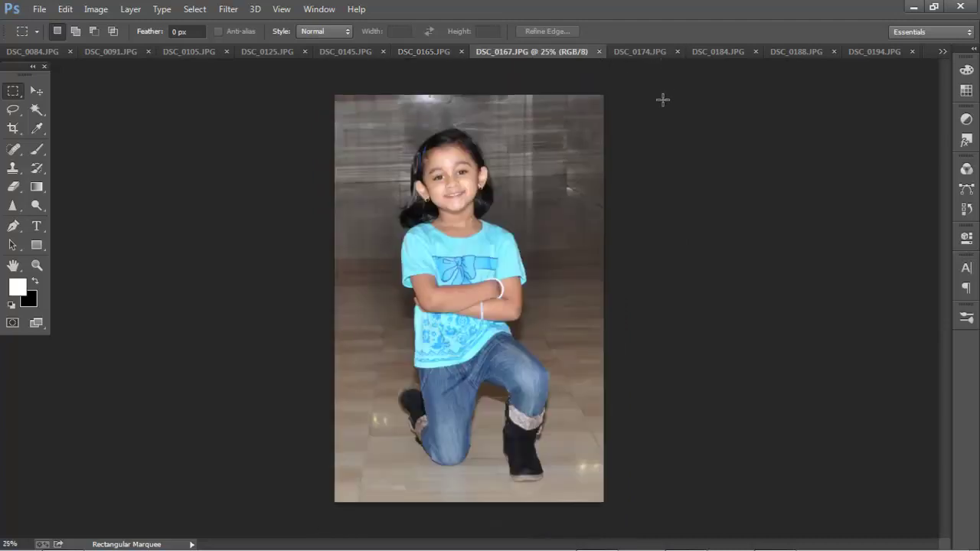
key(ctrl+alt+i)
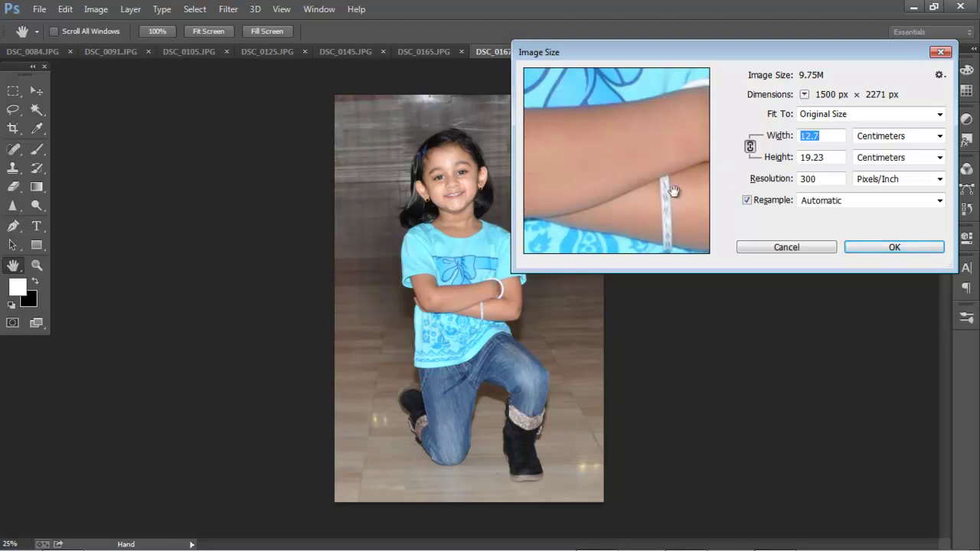
drag(655, 147, 655, 229)
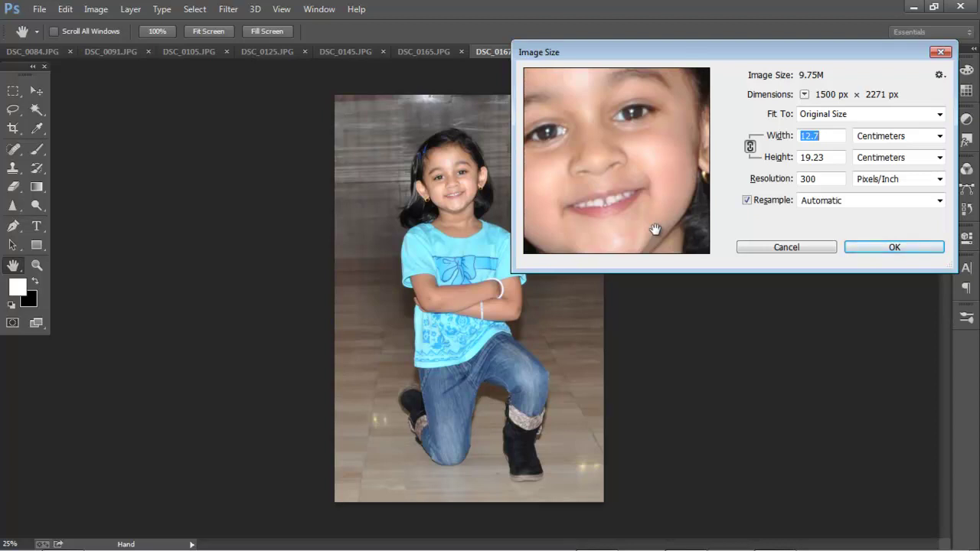
drag(605, 212, 638, 196)
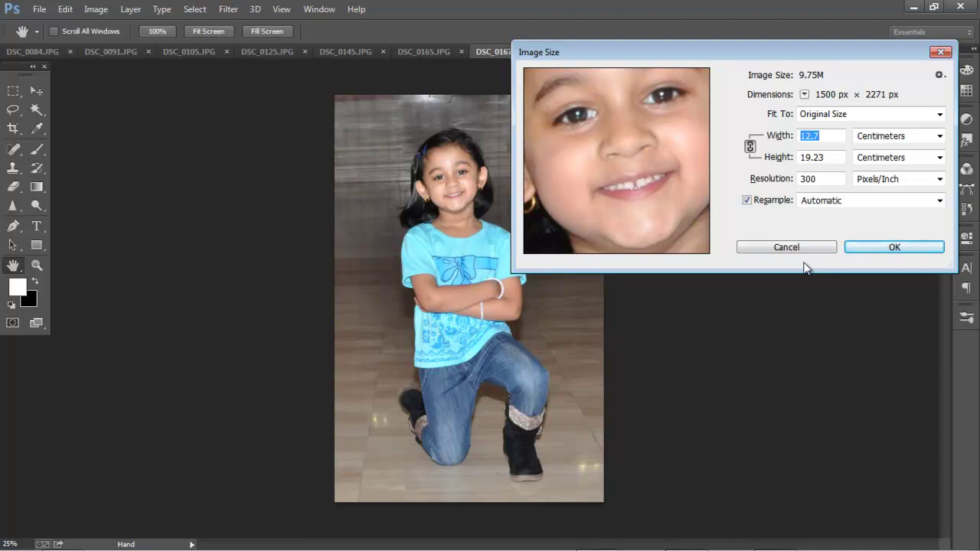
click(802, 247)
Step: Check the image dimensions and preview the eye detail of DSC_0194.JPG in Image Size without applying changes
click(877, 54)
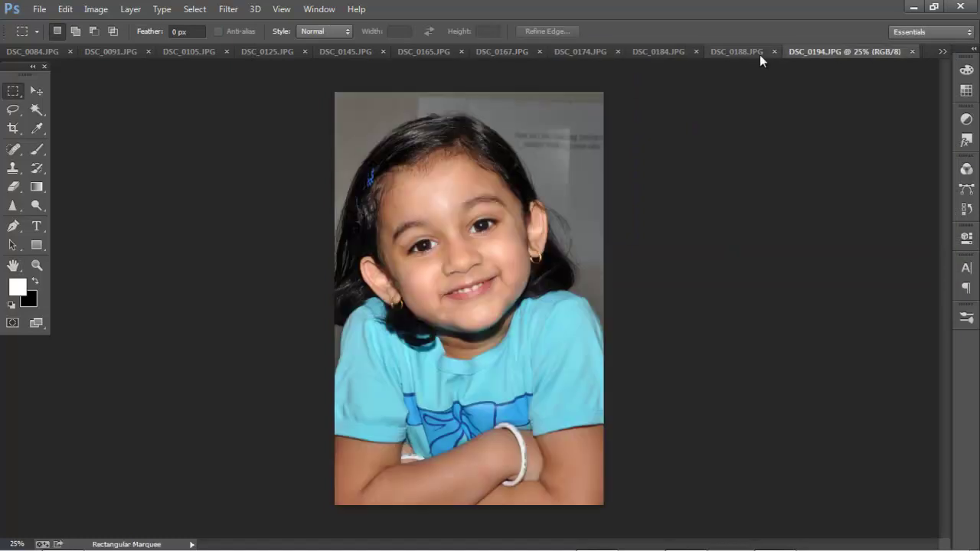
key(ctrl+alt+i)
drag(666, 99, 618, 163)
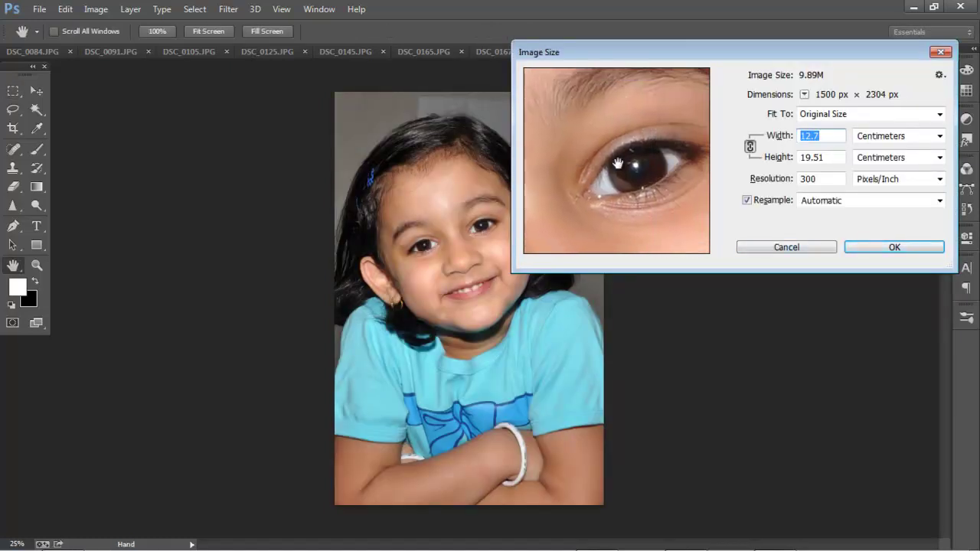
click(785, 248)
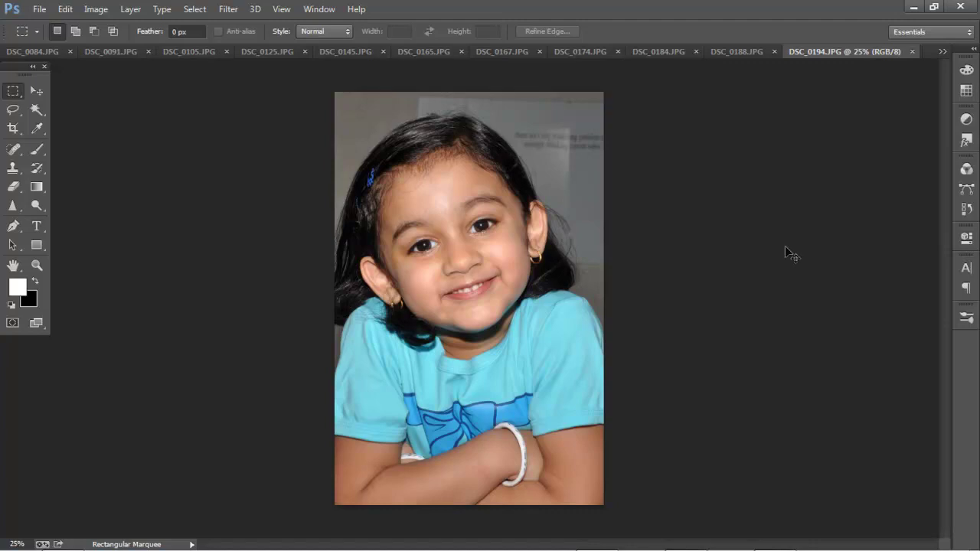
Step: Close all of the open DSC portrait photos
key(ctrl+w)
key(ctrl+w)
key(ctrl+w)
key(ctrl+w)
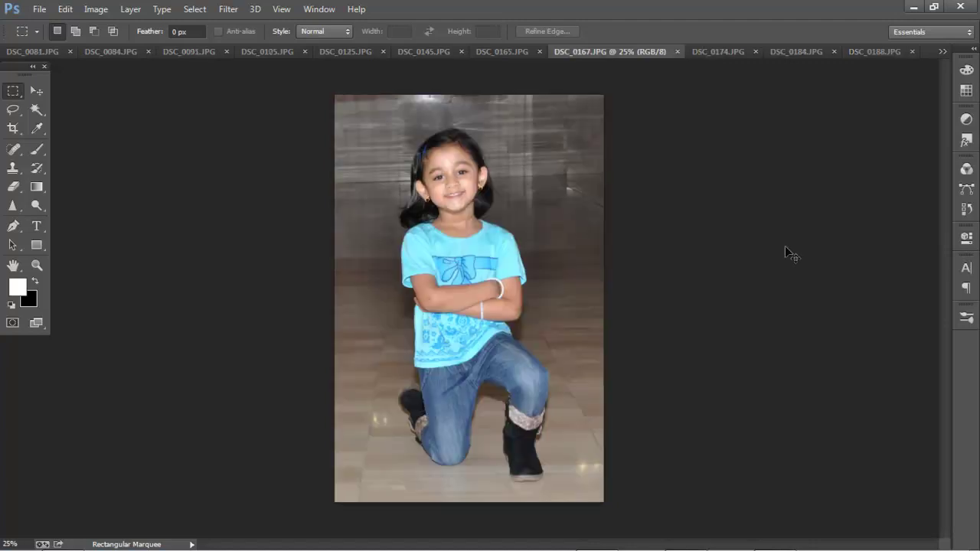
key(ctrl+w)
key(ctrl+w)
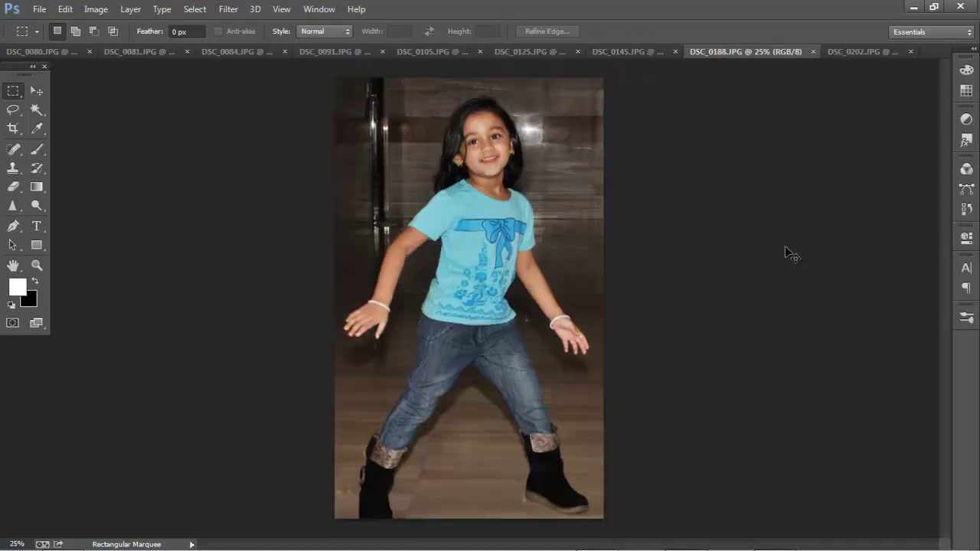
click(33, 10)
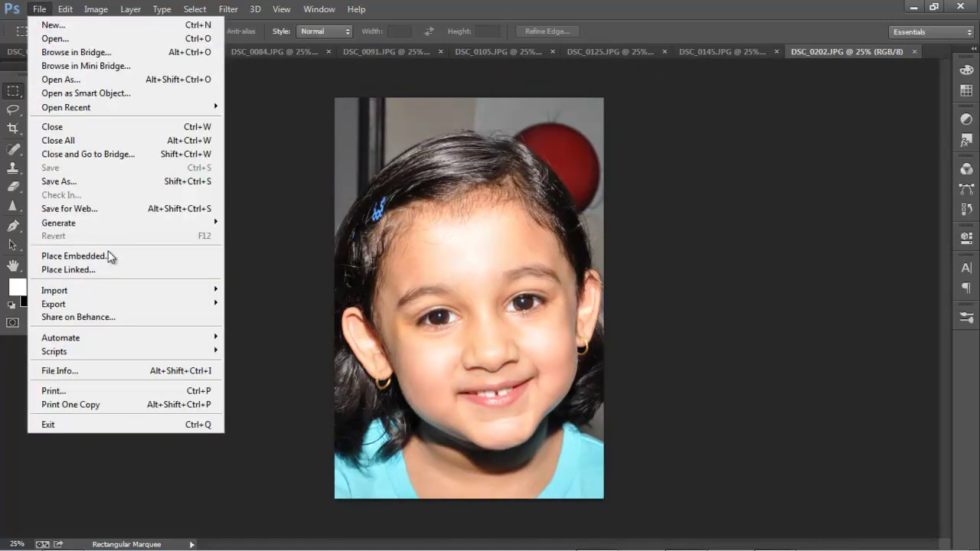
click(100, 137)
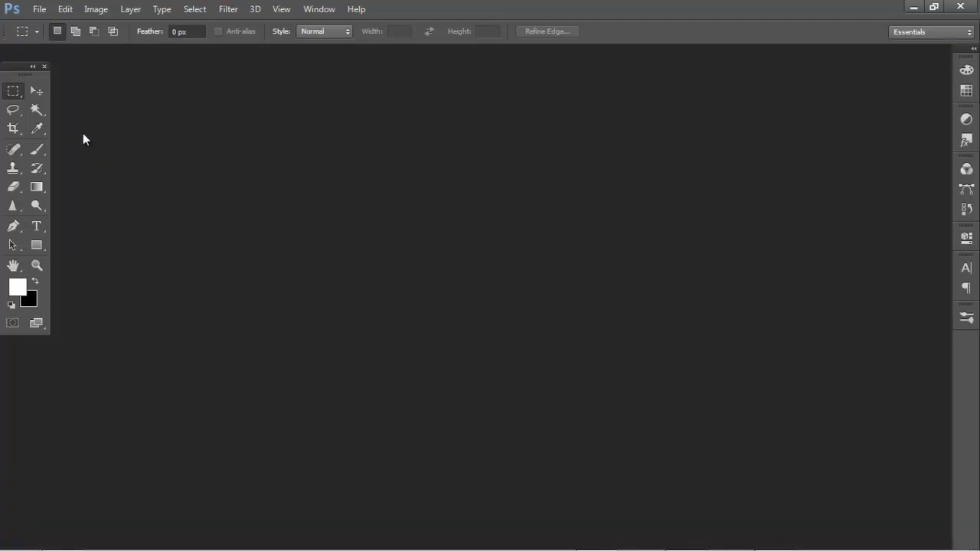
Step: Open the first eight photos in each of the first two rows of the From Phone folder inside Image Pricessor
double_click(84, 134)
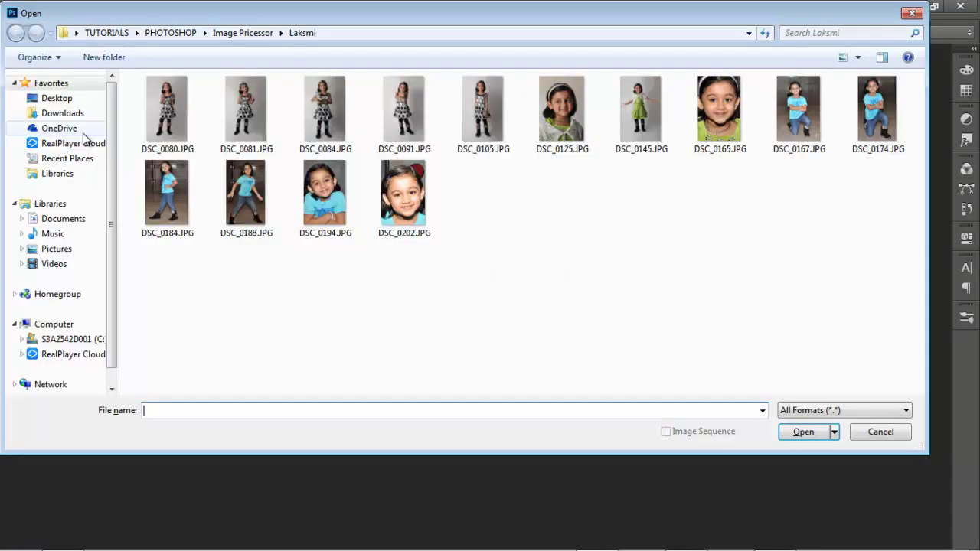
click(233, 33)
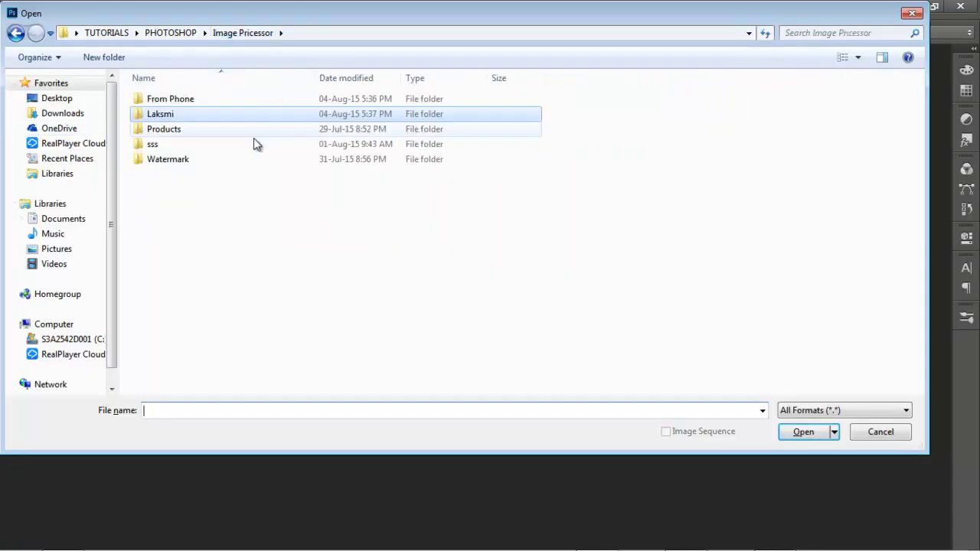
double_click(171, 103)
drag(122, 119, 682, 164)
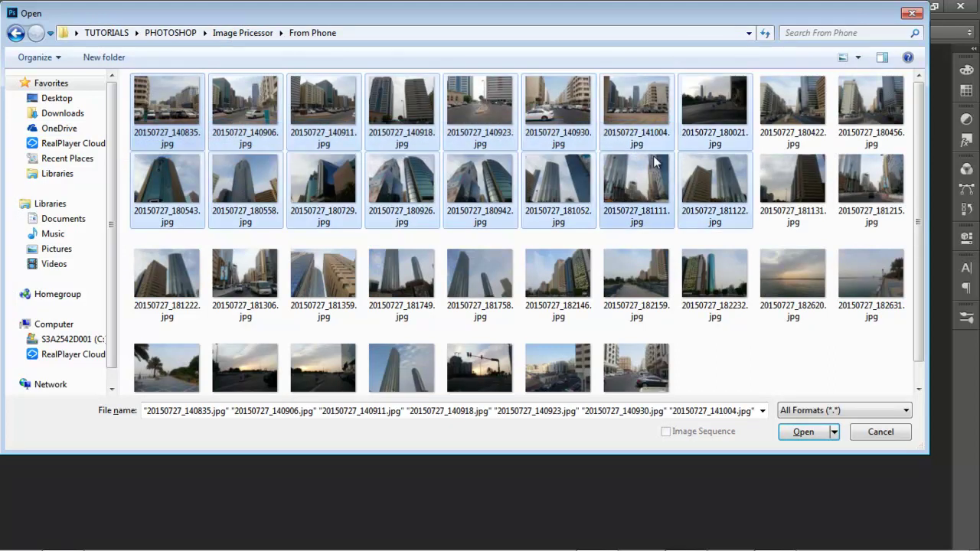
click(812, 434)
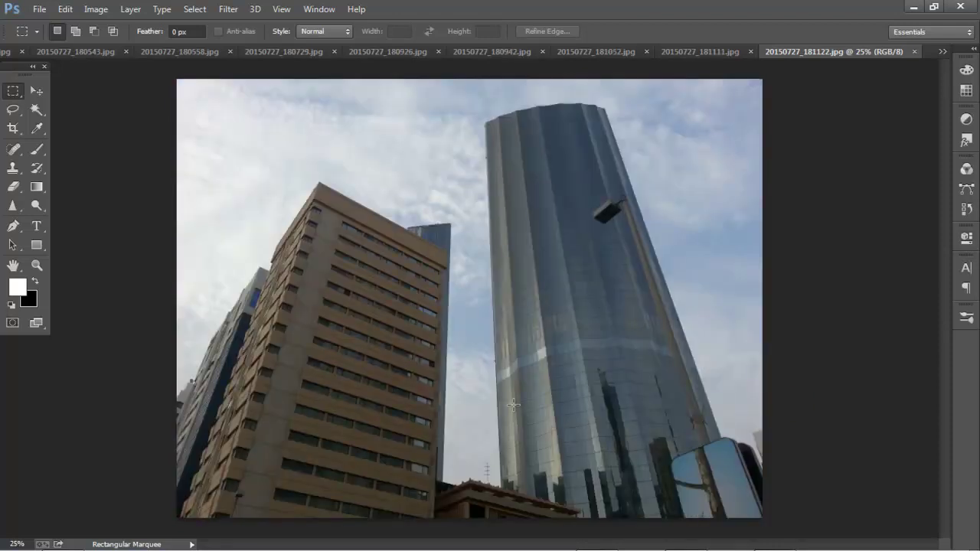
Step: Check the dimensions and resolution of 20150727_181122.jpg in Image Size without applying changes
click(39, 9)
mouse_move(96, 8)
click(116, 113)
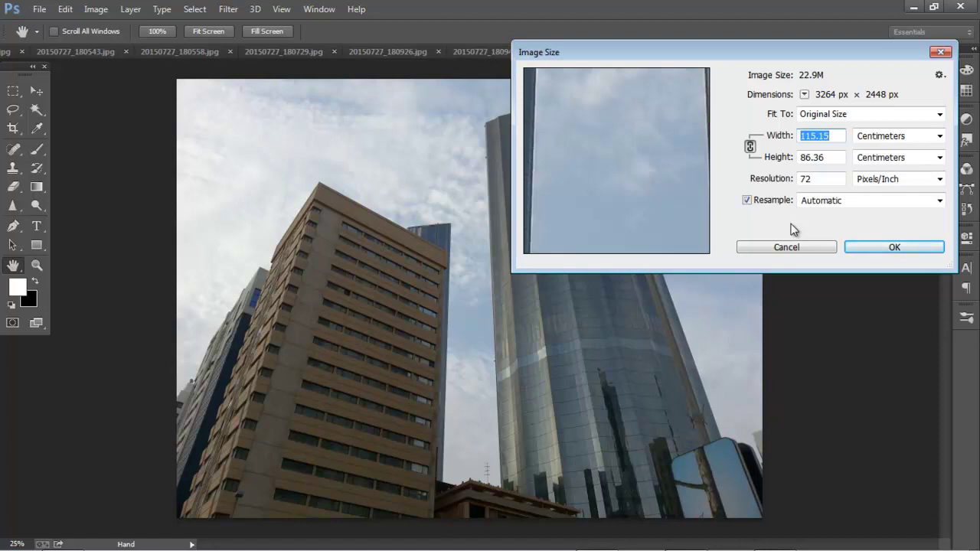
key(Escape)
key(m)
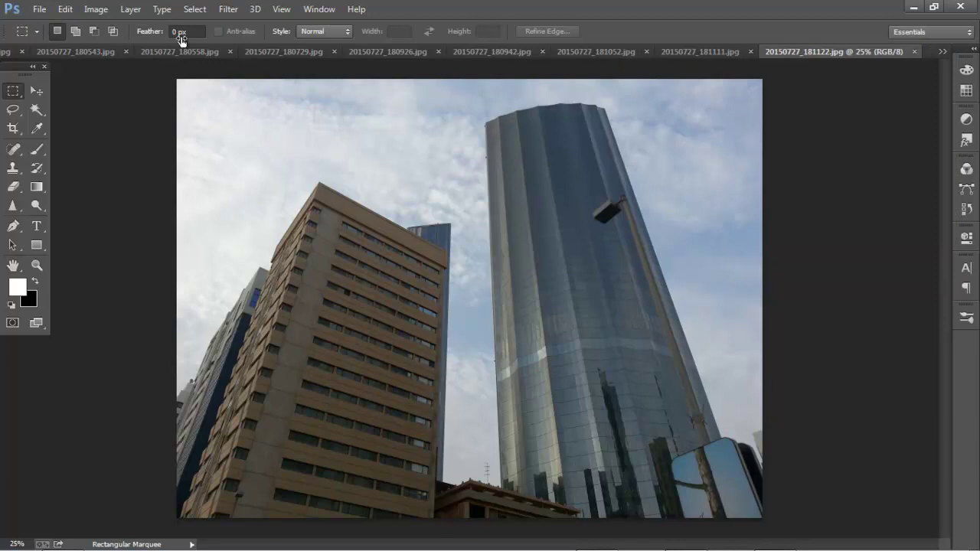
Step: Look back through the open phone photos from 20150727_181122.jpg to 20150727_180558.jpg
key(ctrl+shift+Tab)
key(ctrl+shift+Tab)
key(ctrl+shift+Tab)
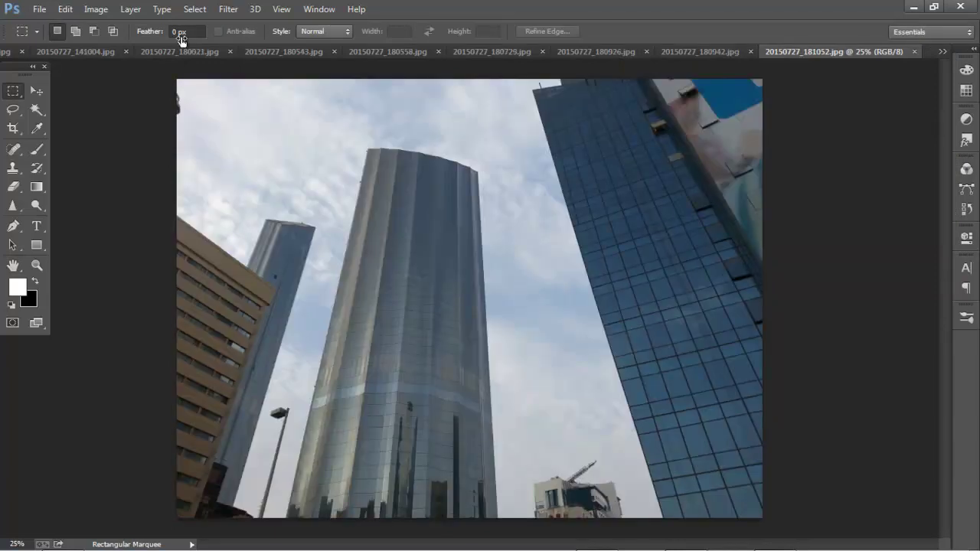
key(ctrl+shift+Tab)
key(ctrl+shift+Tab)
key(ctrl+shift+Tab)
key(ctrl+shift+Tab)
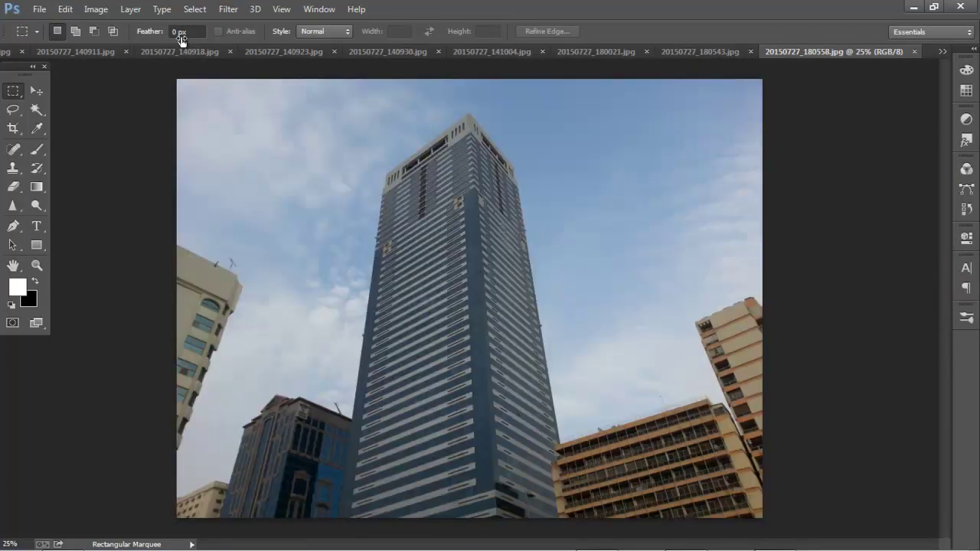
Step: Close all of the open phone photos
key(ctrl+w)
key(ctrl+w)
key(ctrl+w)
key(ctrl+w)
key(ctrl+w)
key(ctrl+w)
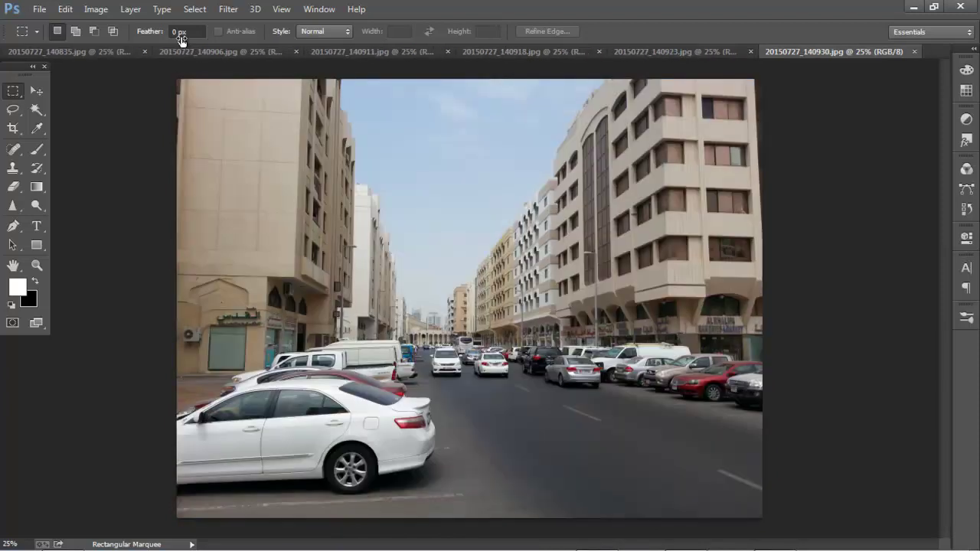
key(ctrl+w)
key(ctrl+w)
key(ctrl+w)
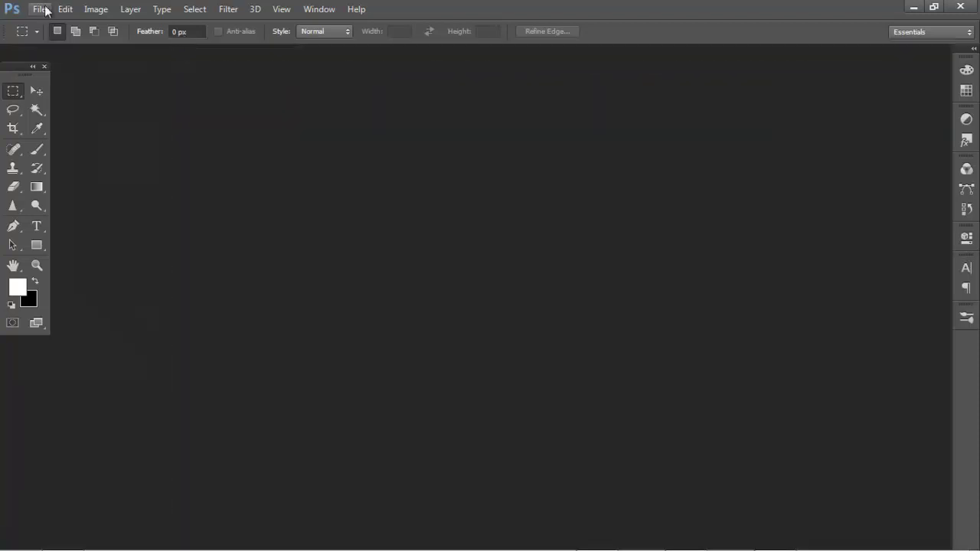
click(42, 10)
mouse_move(113, 349)
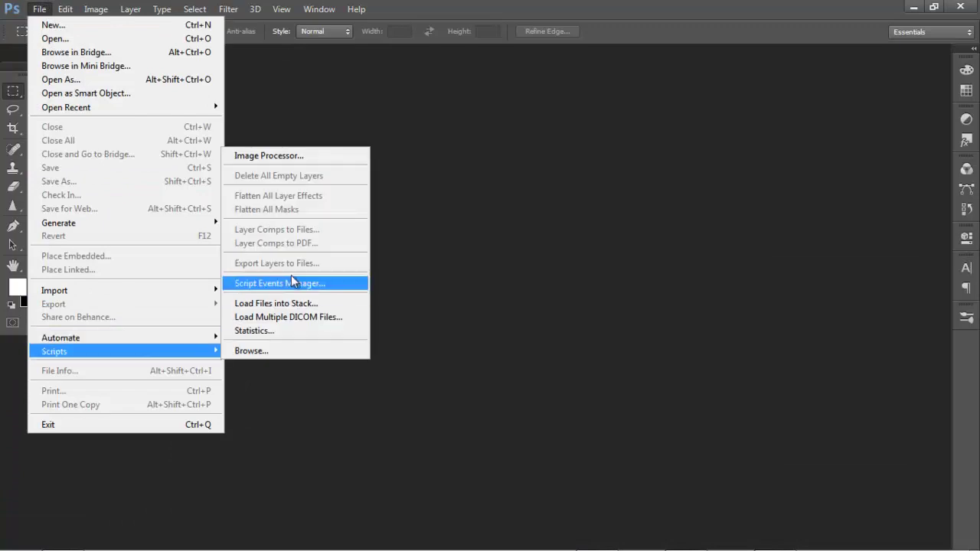
click(323, 153)
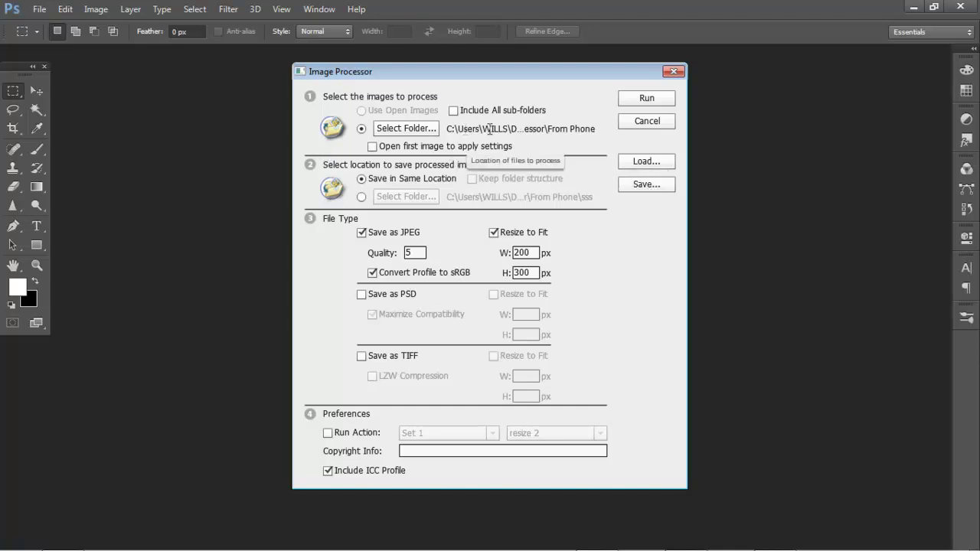
click(424, 137)
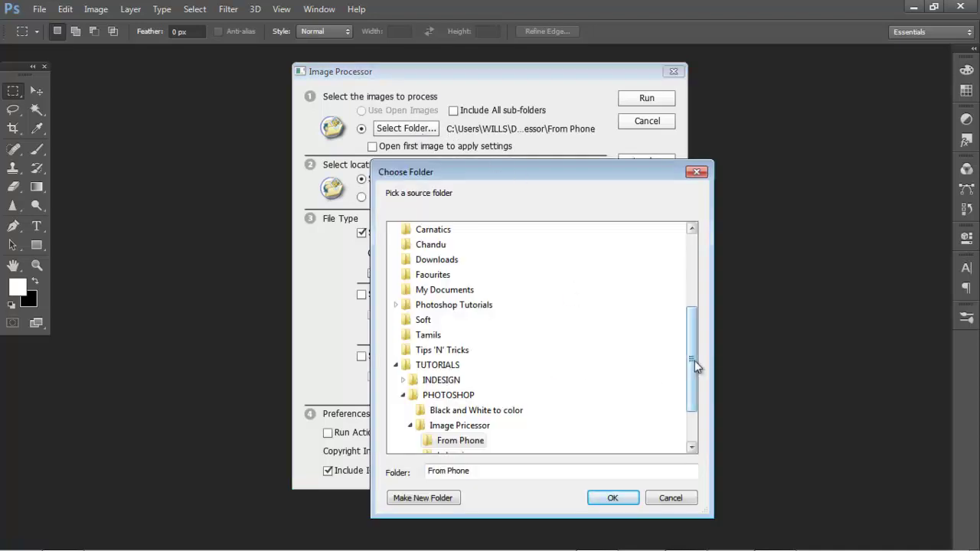
drag(694, 361, 681, 393)
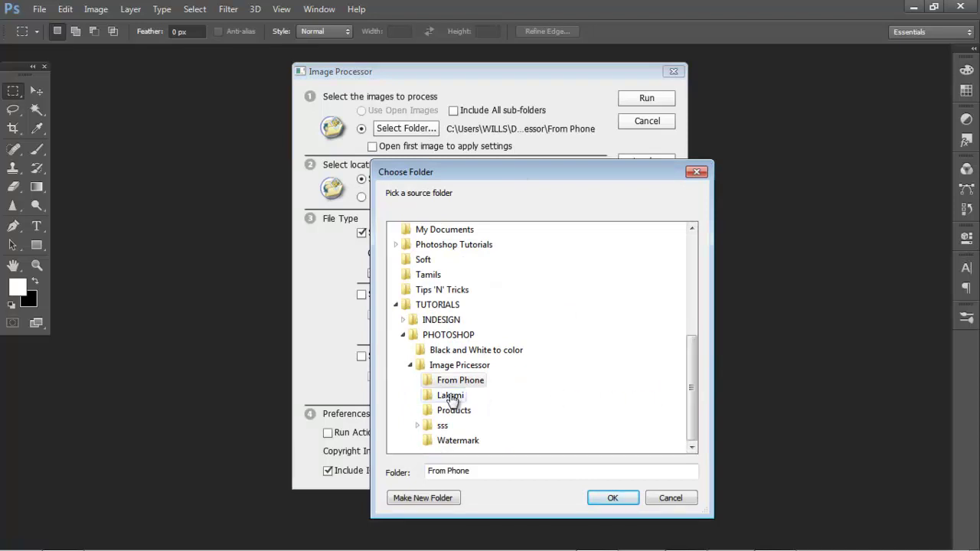
click(456, 396)
click(612, 498)
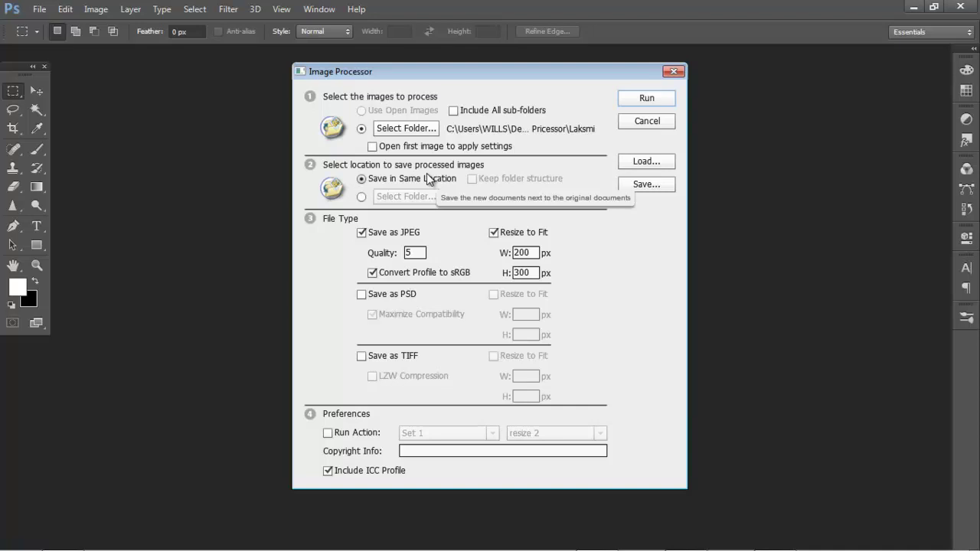
click(362, 198)
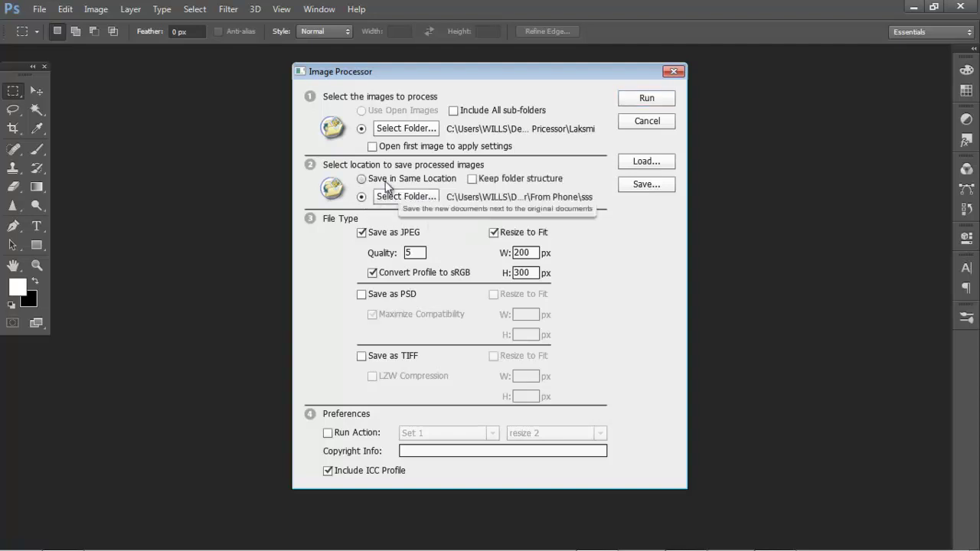
click(388, 186)
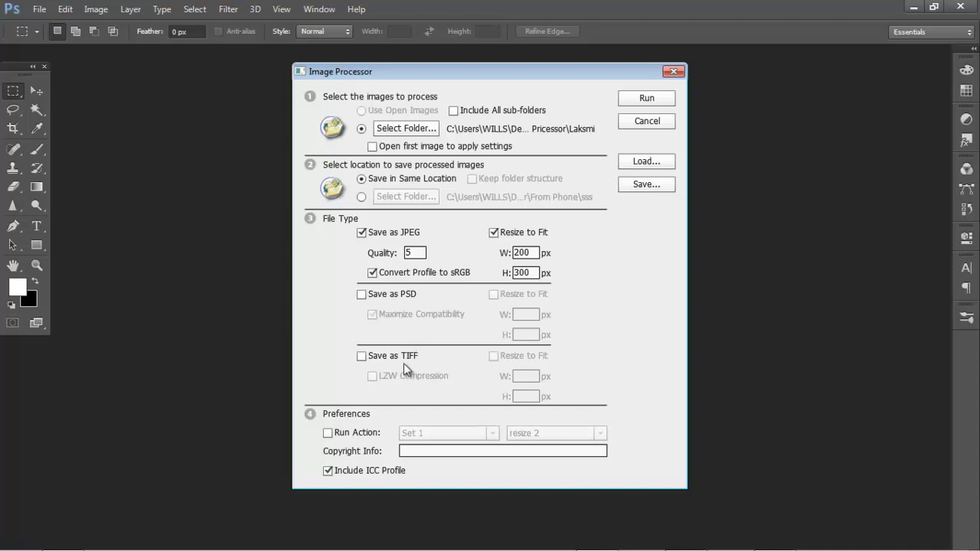
click(494, 233)
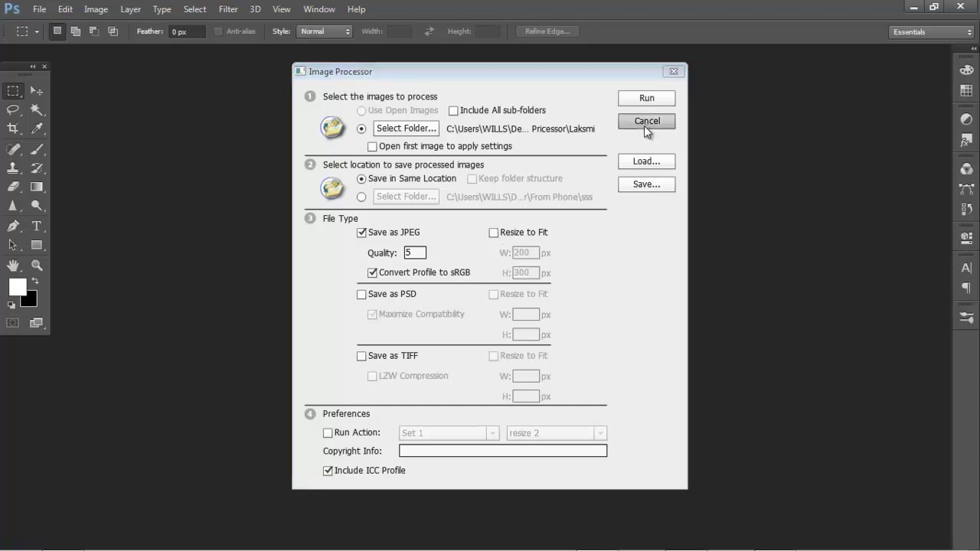
click(644, 123)
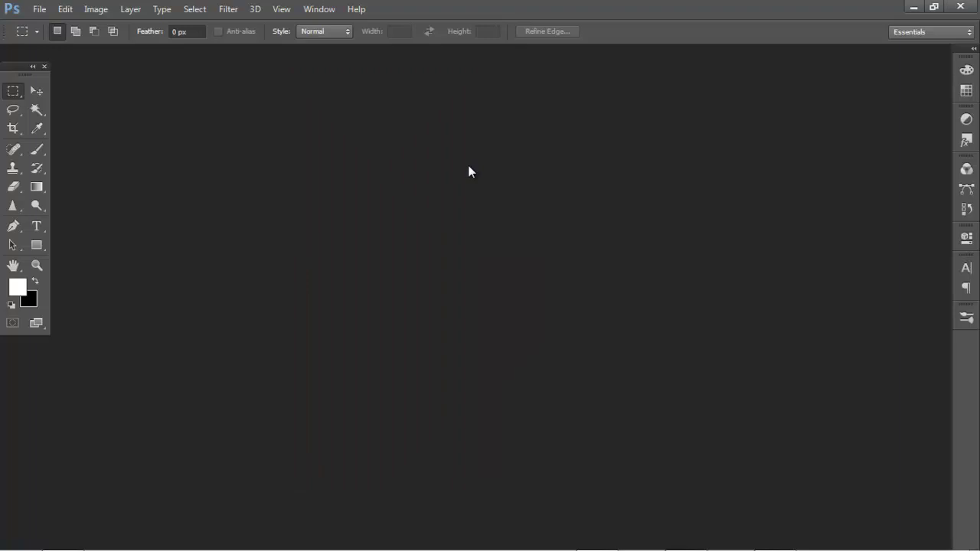
Step: Open DSC_0194.JPG from the child portraits folder inside Image Pricessor
double_click(468, 166)
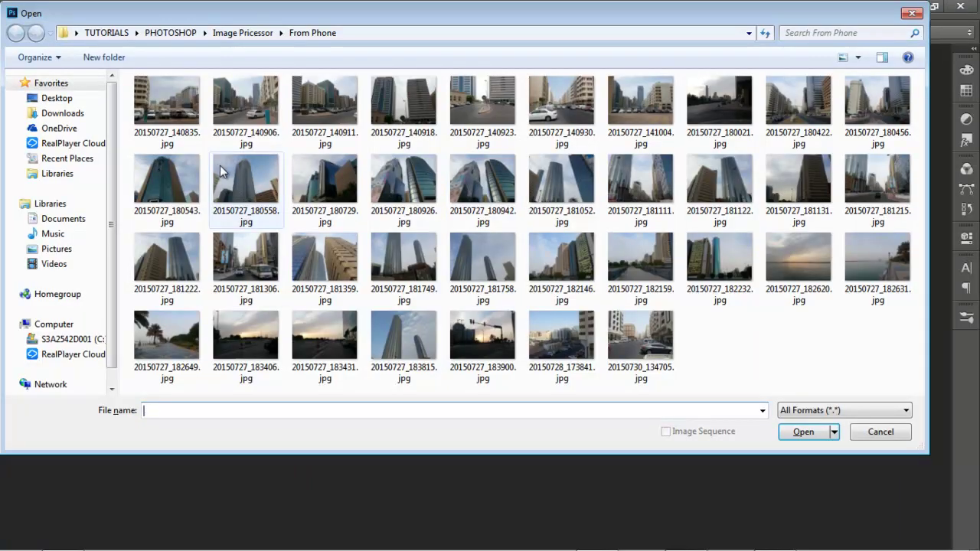
click(264, 35)
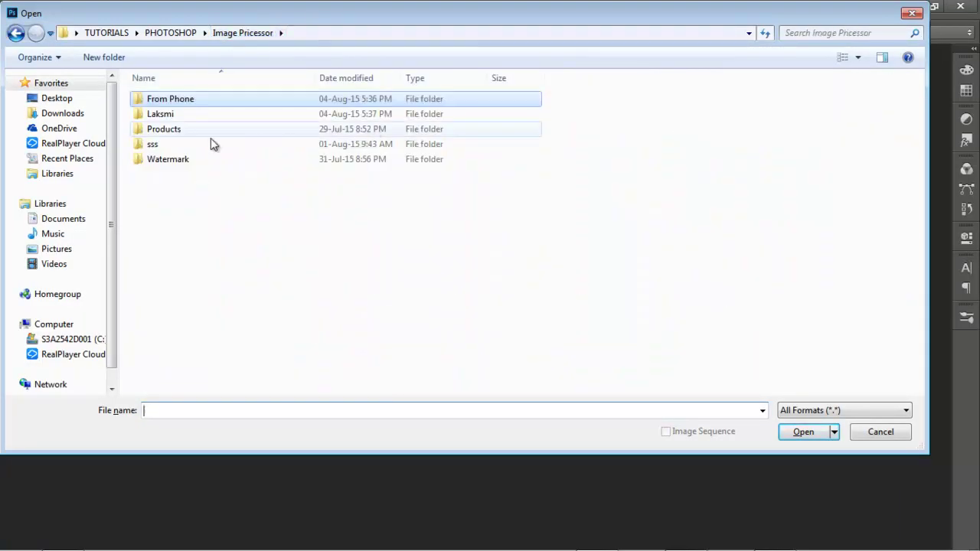
double_click(162, 114)
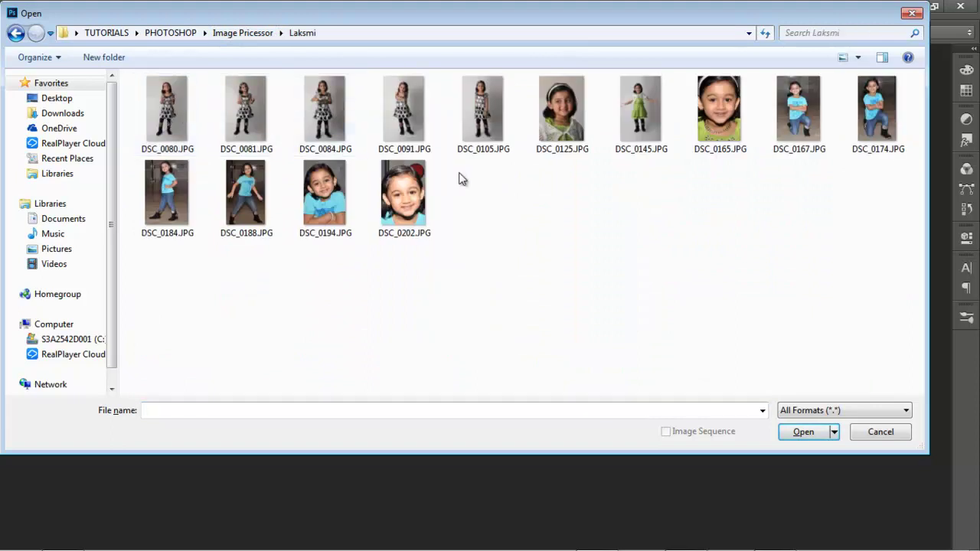
double_click(332, 189)
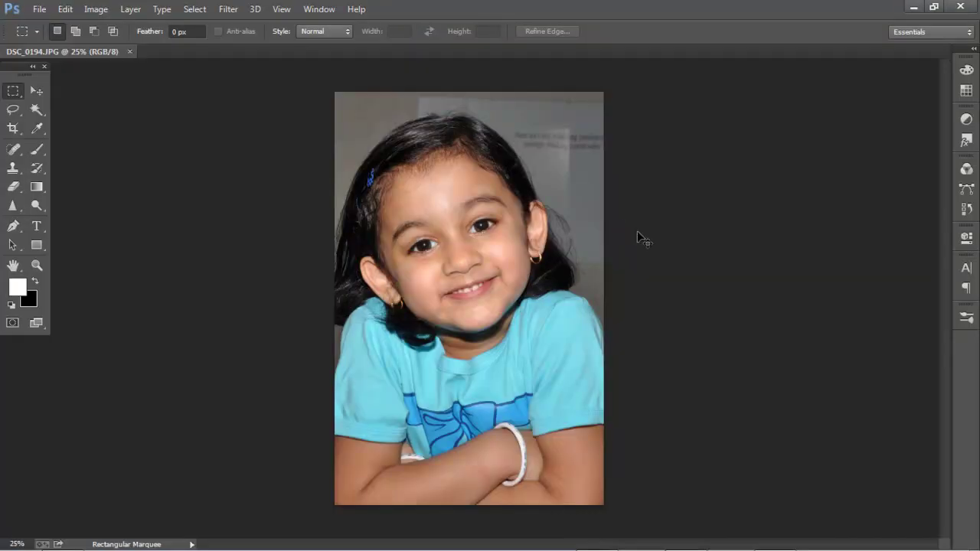
Step: Resize the open portrait to a width of 750 pixels, keeping its proportions
key(ctrl+alt+i)
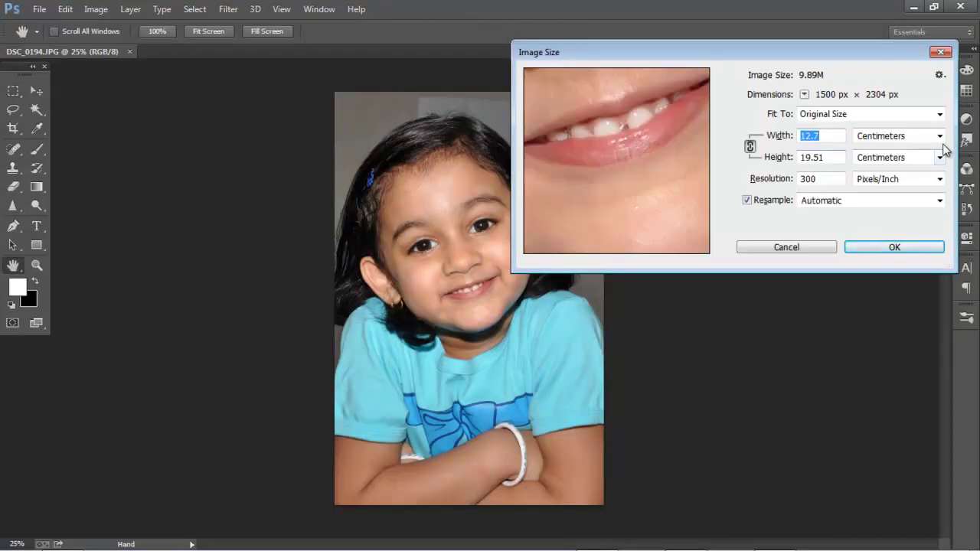
click(938, 135)
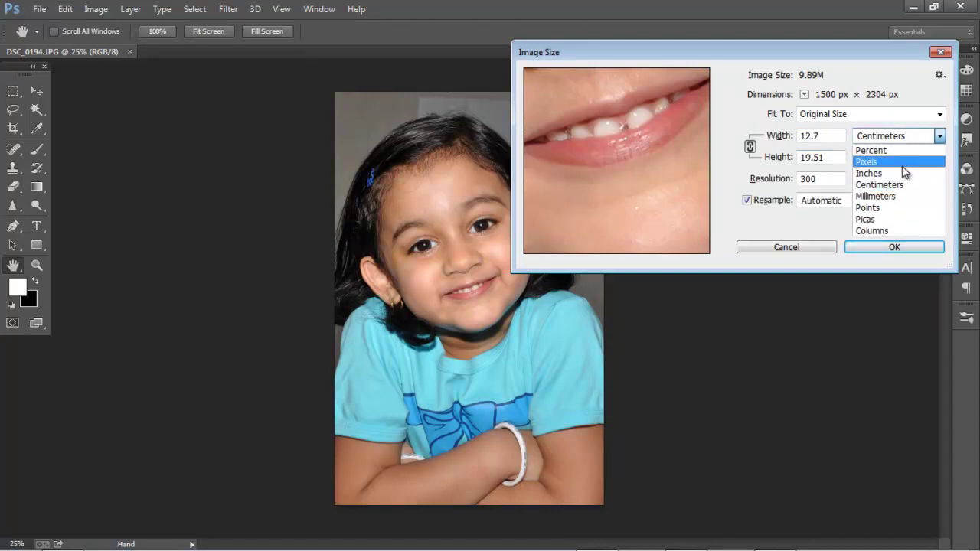
click(907, 162)
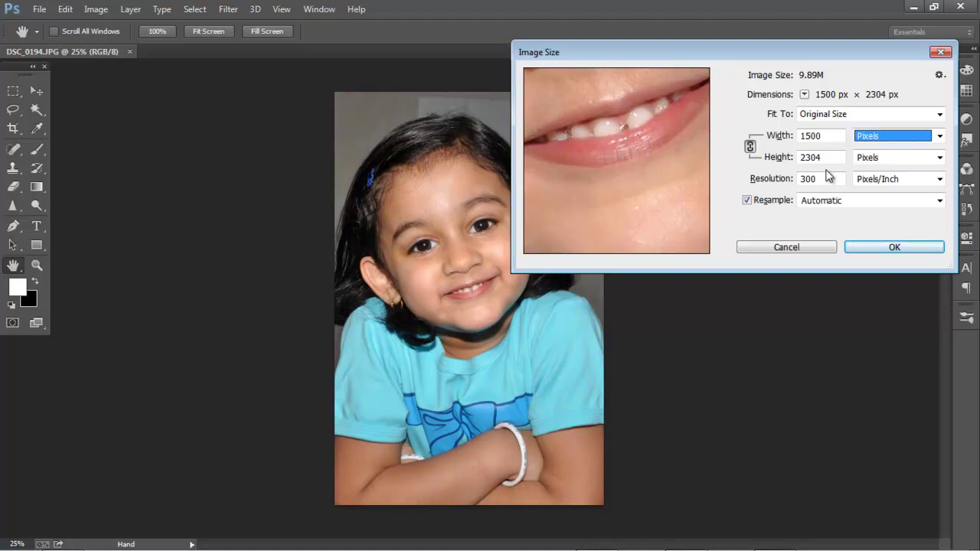
drag(824, 139, 771, 138)
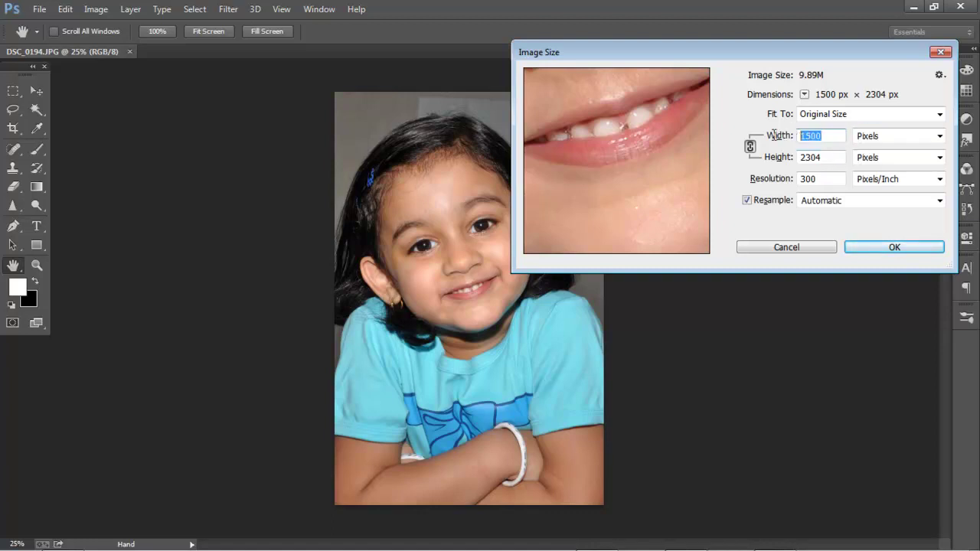
text(750)
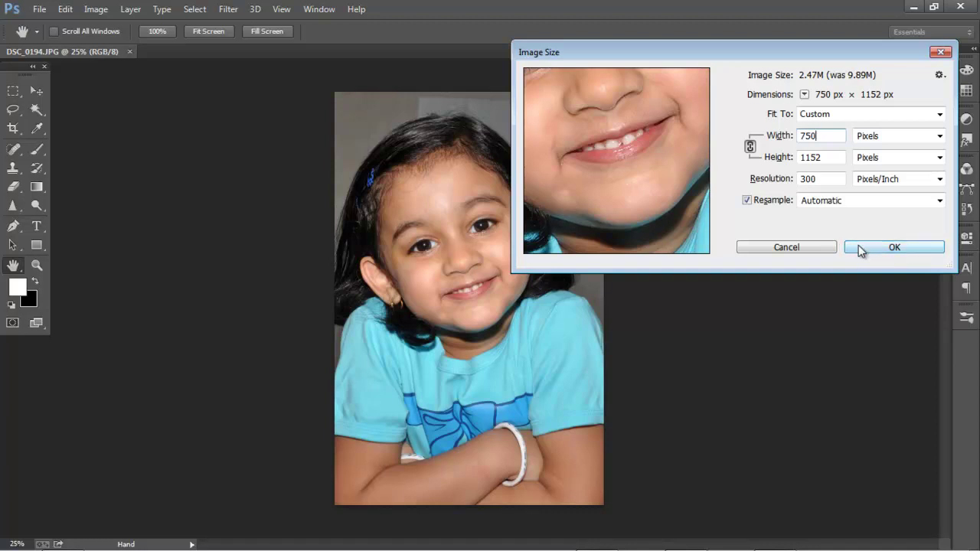
click(897, 248)
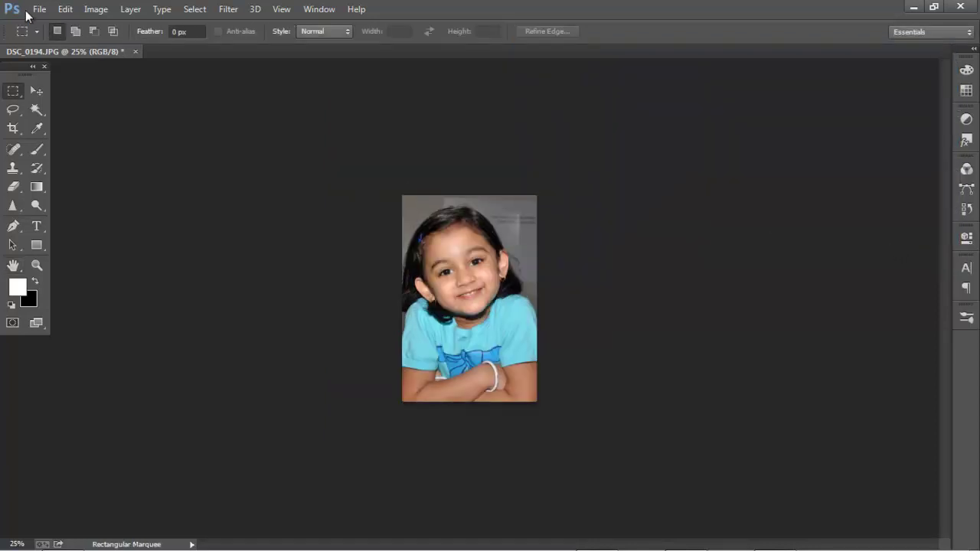
Step: Start the Image Processor script and choose the child portraits folder inside Image Pricessor as the source
click(39, 9)
mouse_move(85, 339)
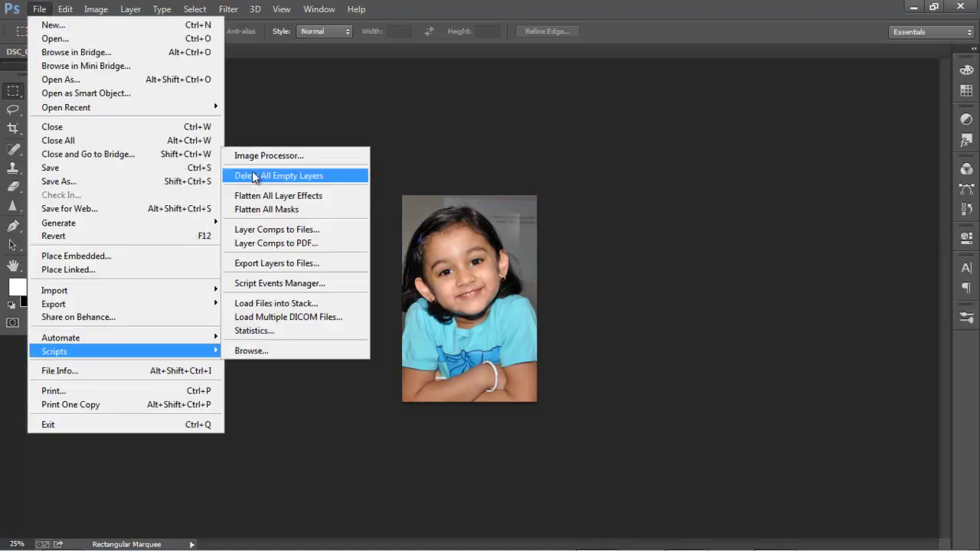
click(345, 157)
click(406, 127)
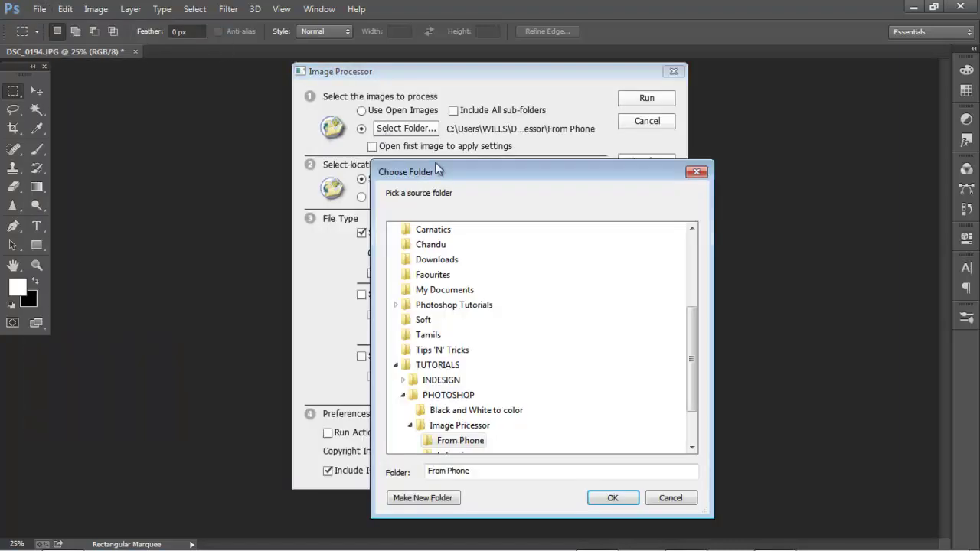
drag(691, 317, 686, 367)
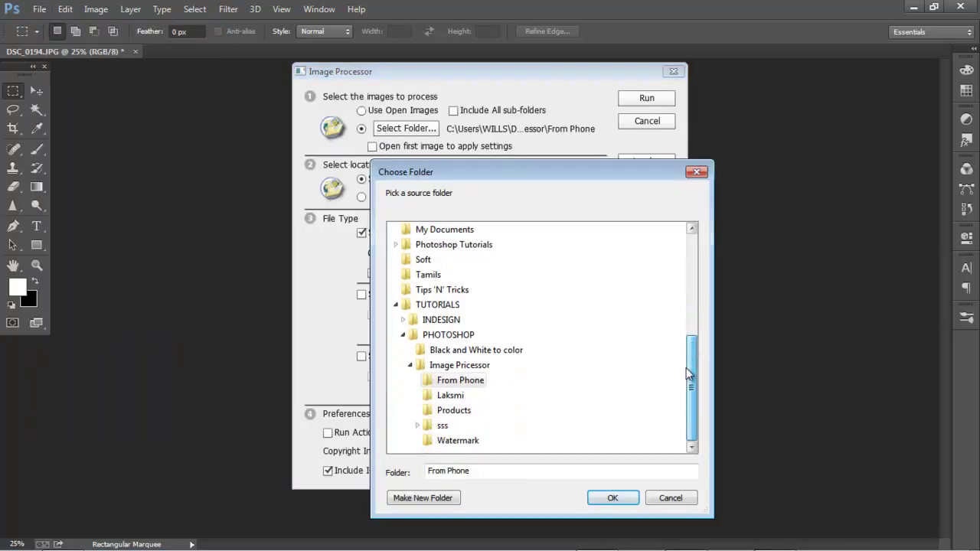
click(456, 396)
click(613, 498)
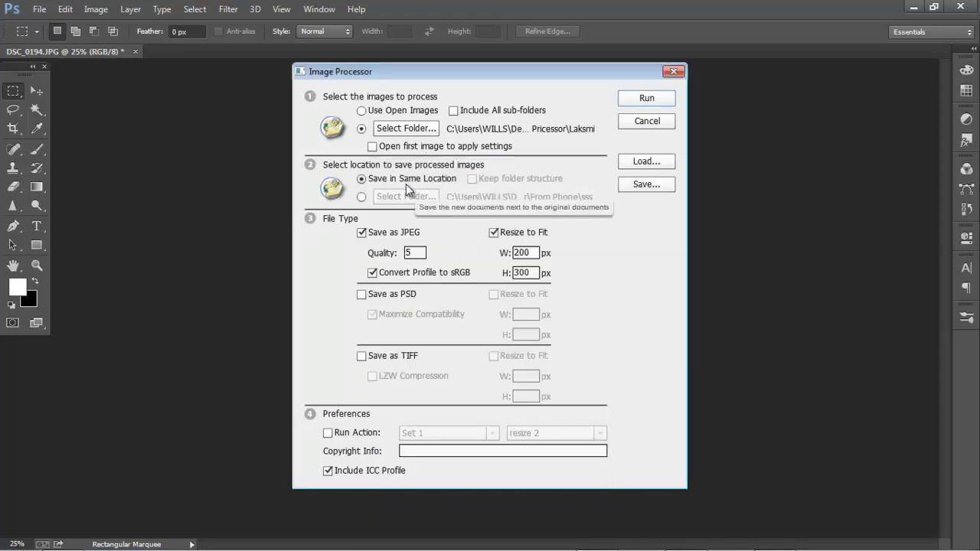
Step: Set the JPEG resize-to-fit limits to 750 px width and 750 px height, and run the batch
double_click(527, 253)
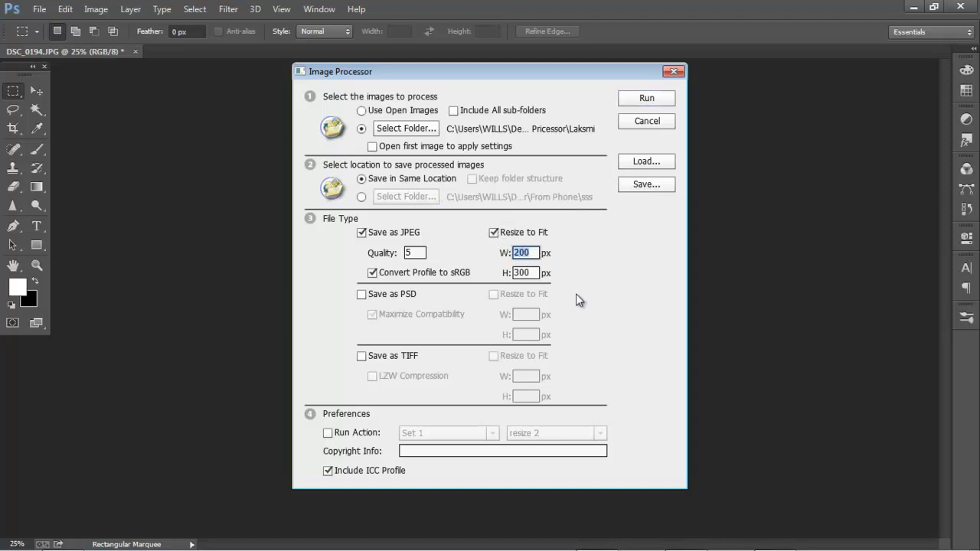
text(750)
key(Tab)
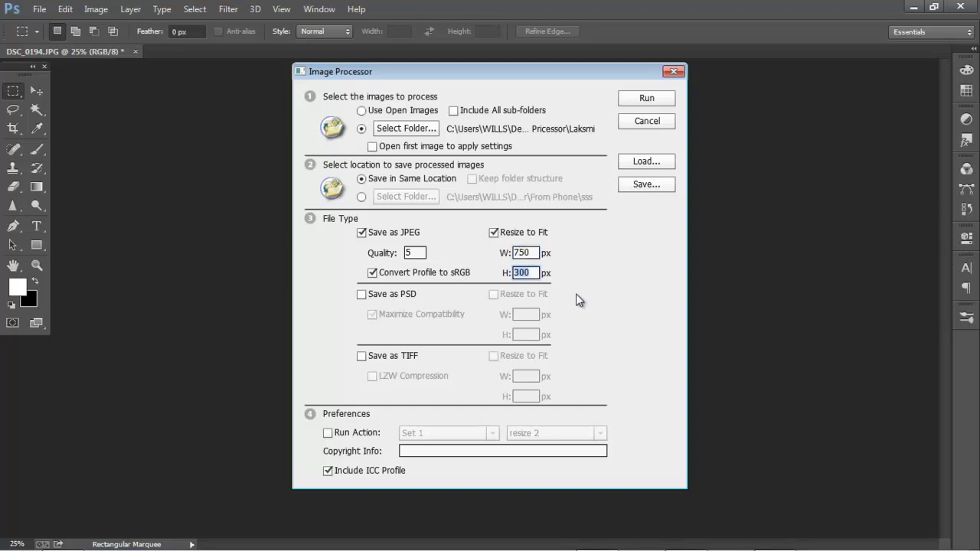
text(750)
click(649, 99)
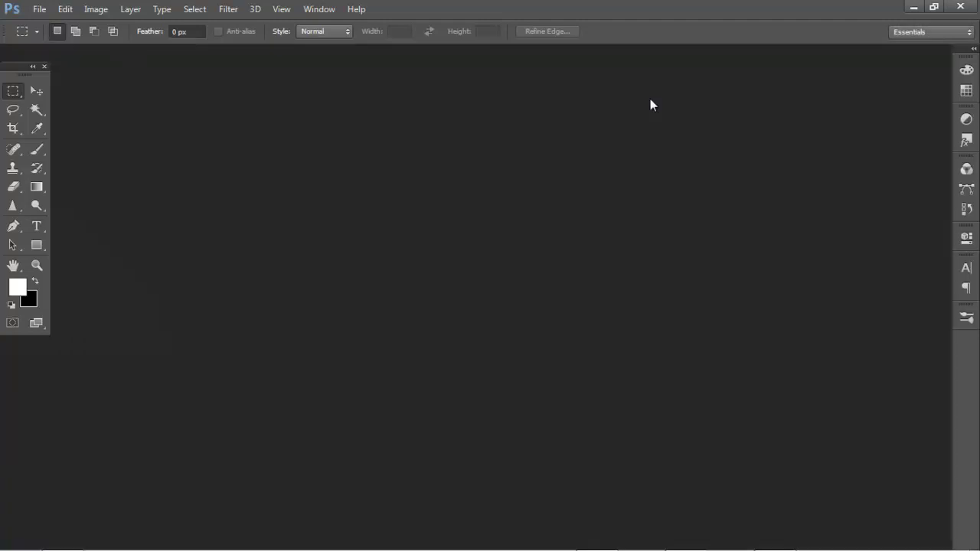
Step: Switch to Windows Explorer and open the JPEG subfolder created inside the child portraits folder
click(913, 7)
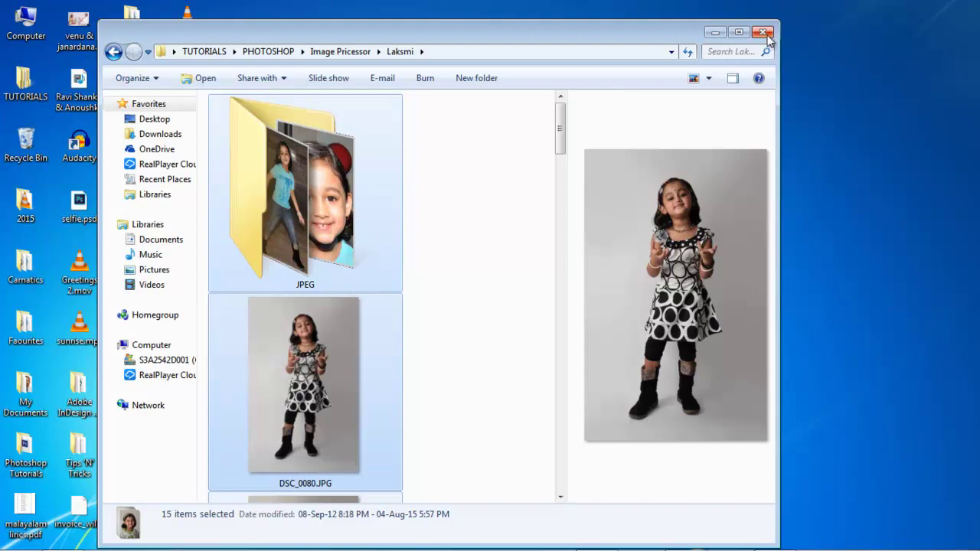
click(336, 52)
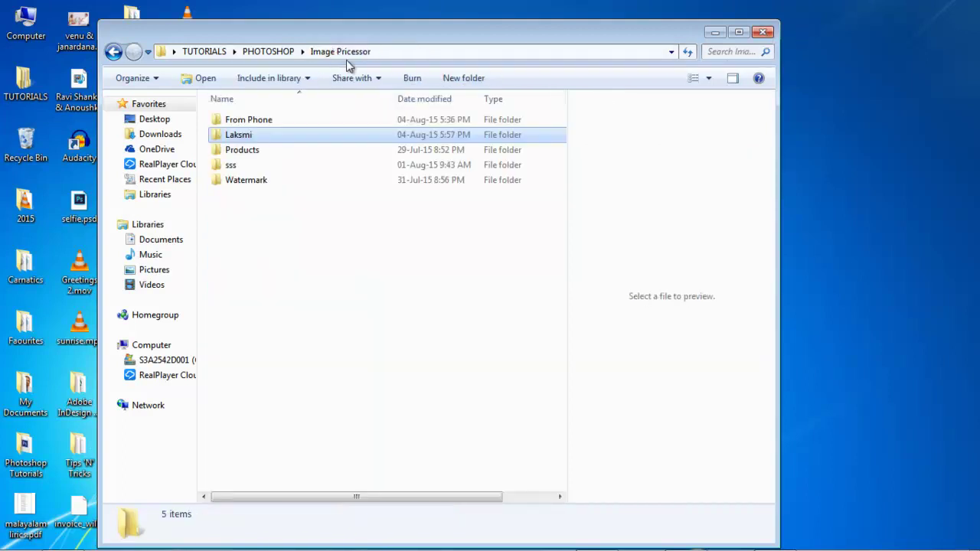
double_click(250, 136)
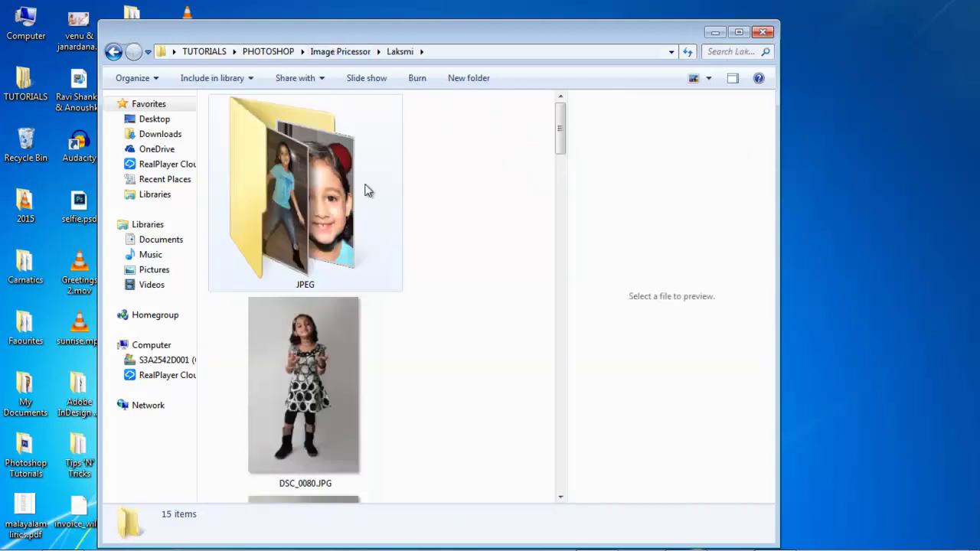
click(317, 220)
double_click(310, 208)
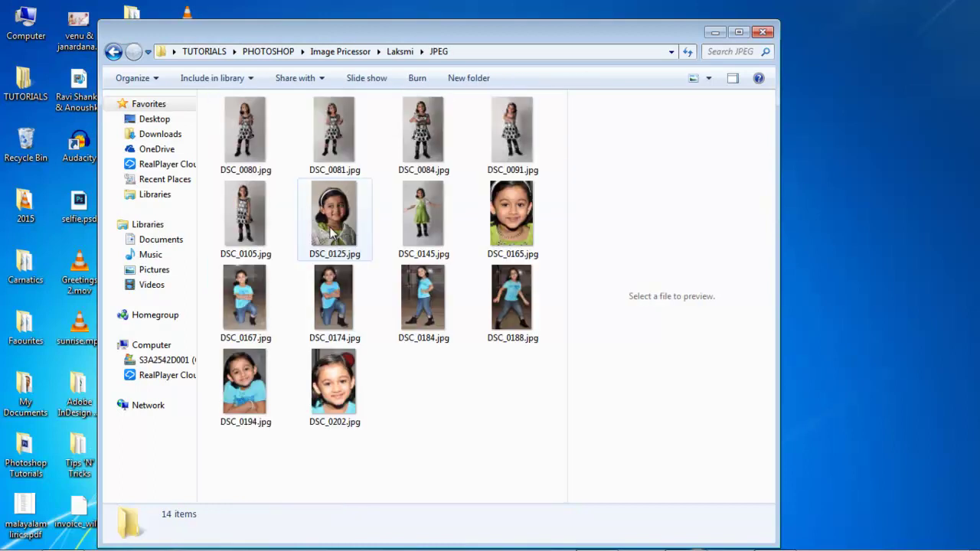
Step: Check the file details of DSC_0080.jpg and DSC_0105.jpg, and select all the processed photos
click(255, 144)
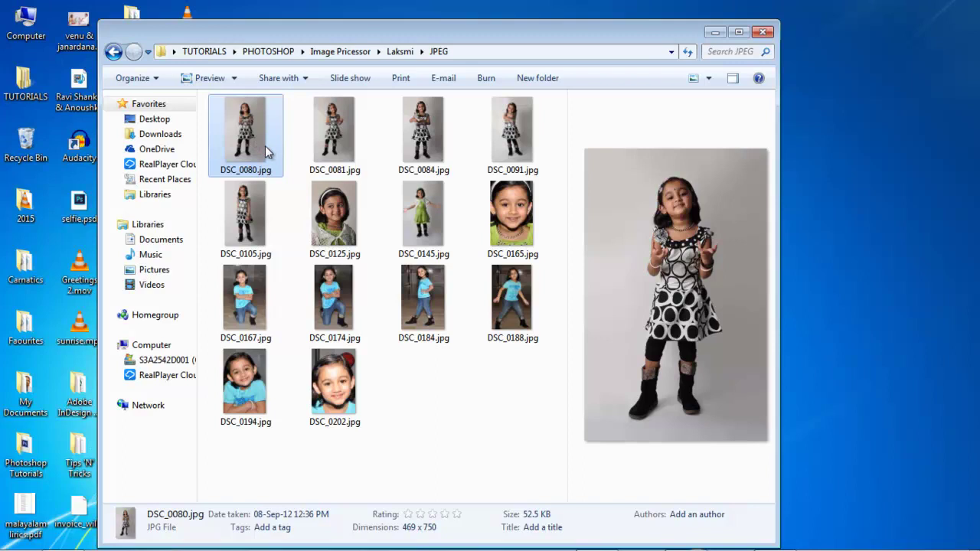
click(257, 216)
click(262, 136)
drag(530, 429, 235, 120)
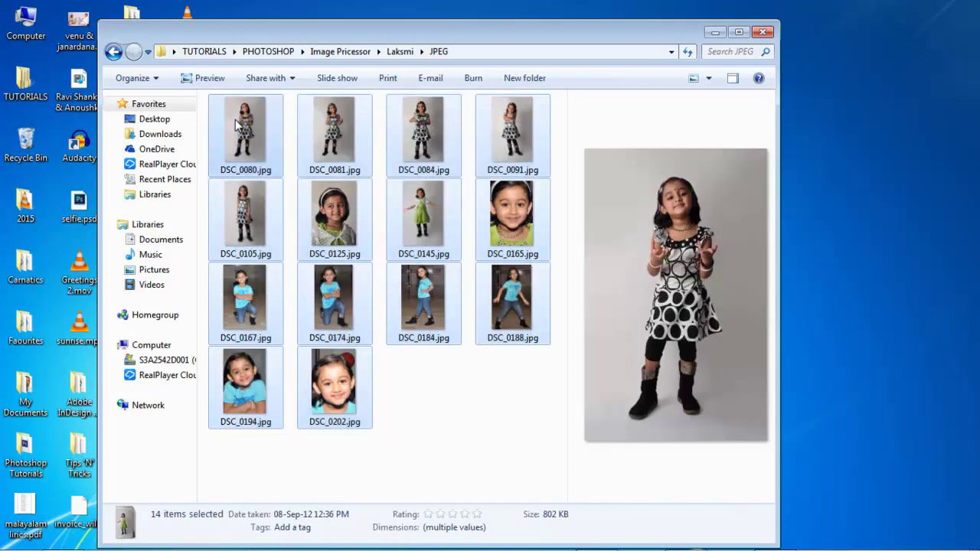
Step: View the processed photos one by one in Windows Photo Viewer, from DSC_0080.jpg to DSC_0145.jpg
double_click(265, 128)
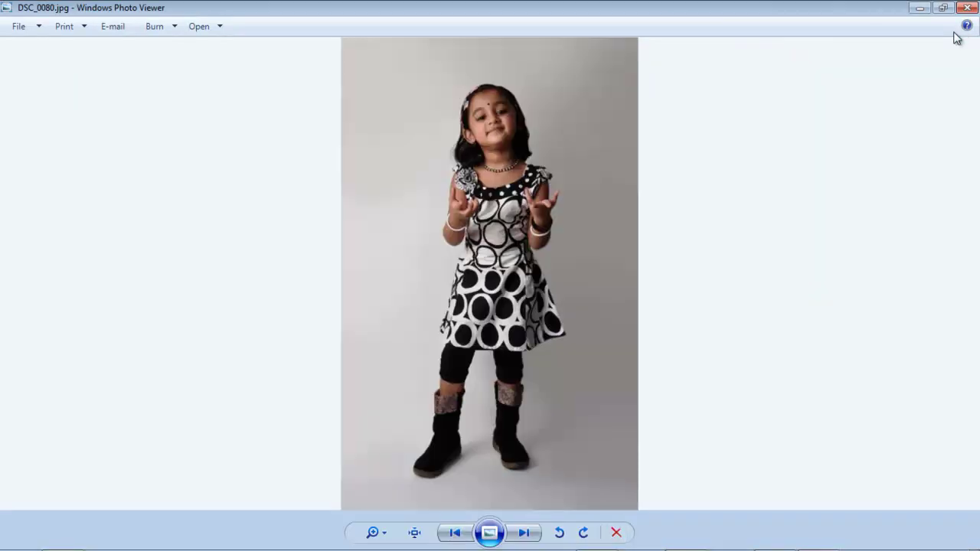
click(522, 534)
click(520, 536)
click(517, 535)
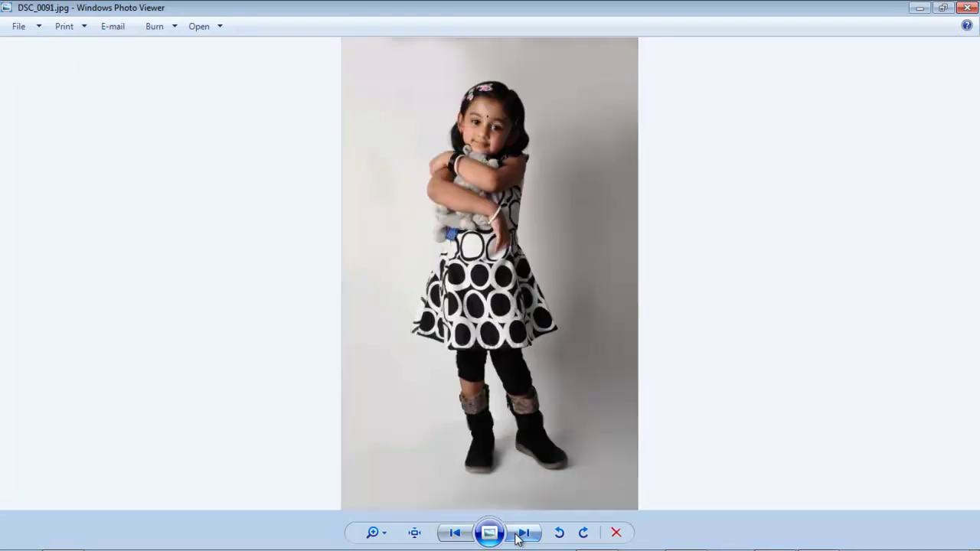
click(517, 536)
click(517, 536)
click(518, 536)
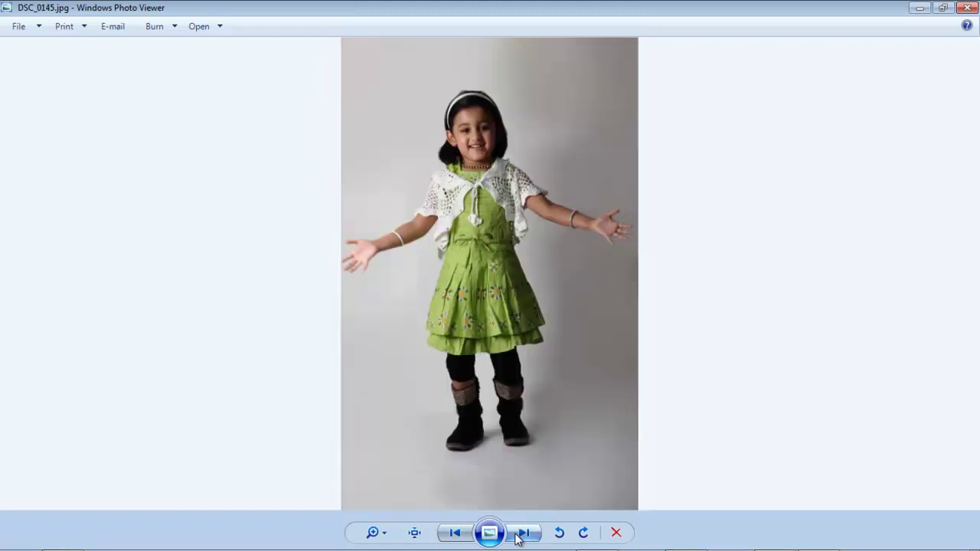
Step: View the processed photos following DSC_0145.jpg, up to DSC_0174.jpg, and close Windows Photo Viewer
click(517, 535)
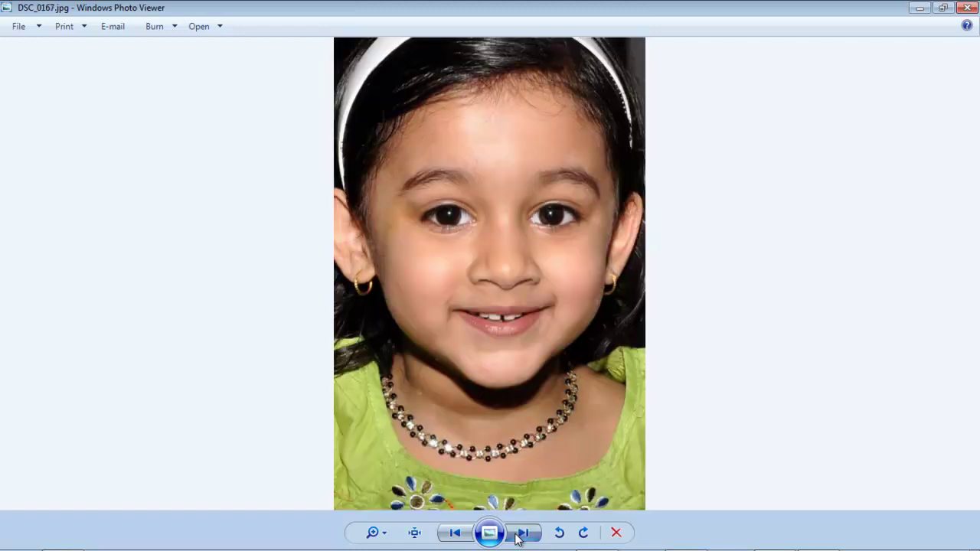
click(517, 536)
click(517, 536)
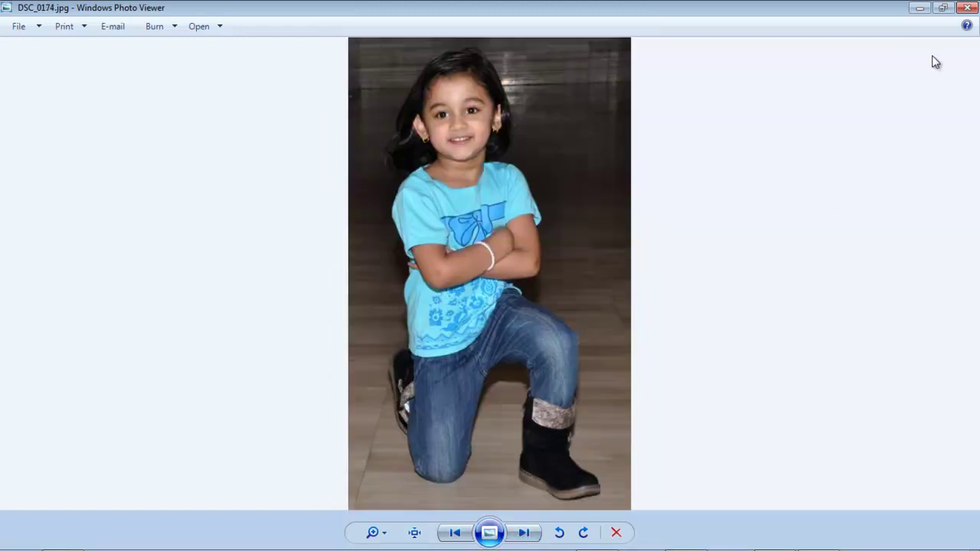
click(967, 8)
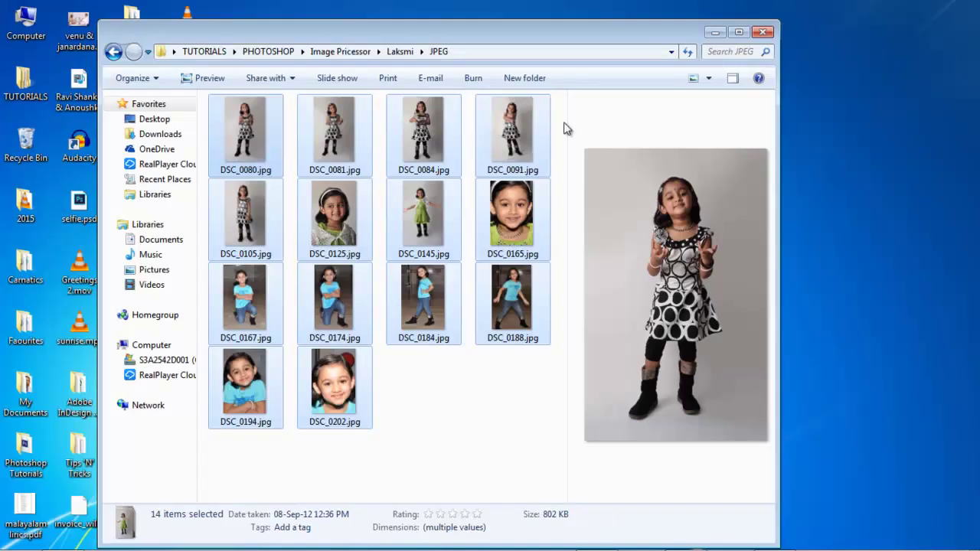
Step: Compare the file details of the processed DSC_0165.jpg with those of the original DSC_0165.JPG in the parent folder
click(483, 398)
click(539, 224)
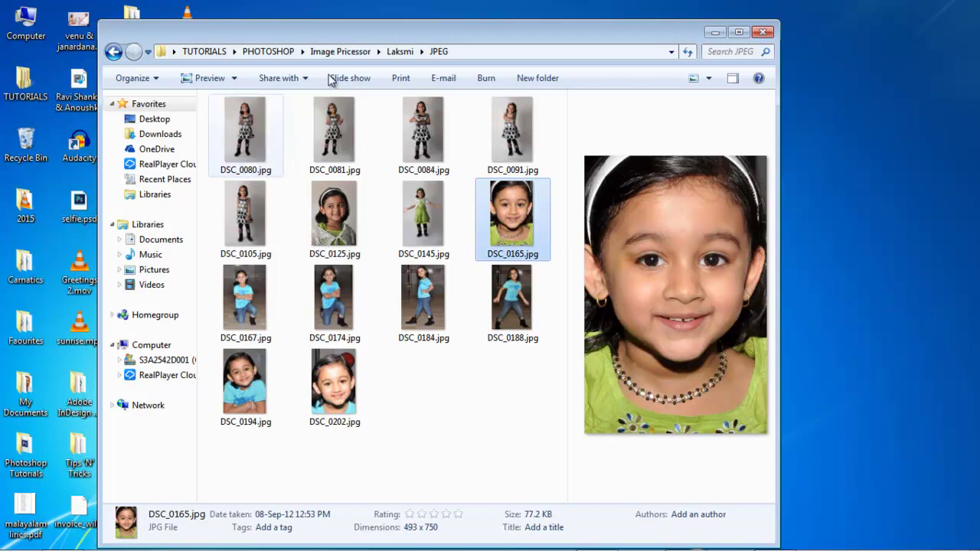
click(401, 56)
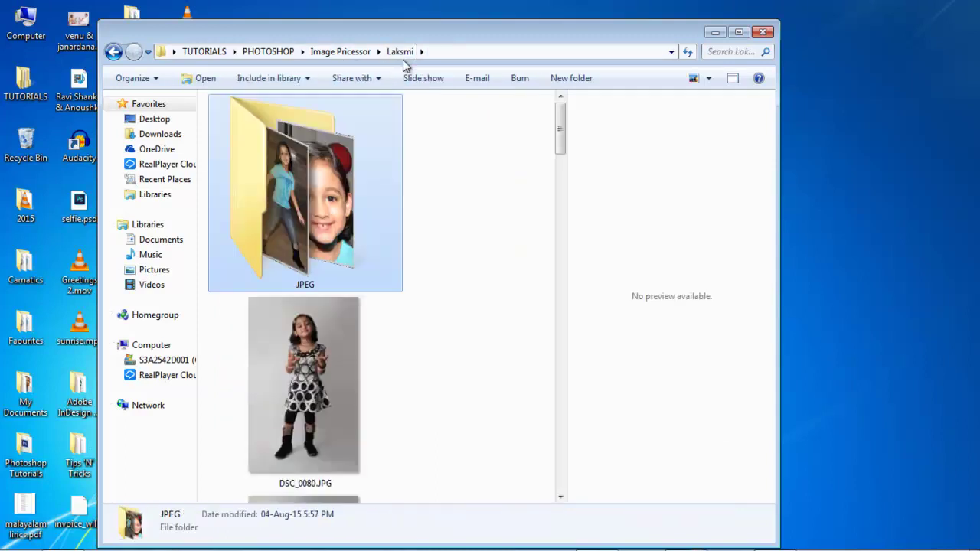
drag(555, 137, 508, 332)
click(278, 279)
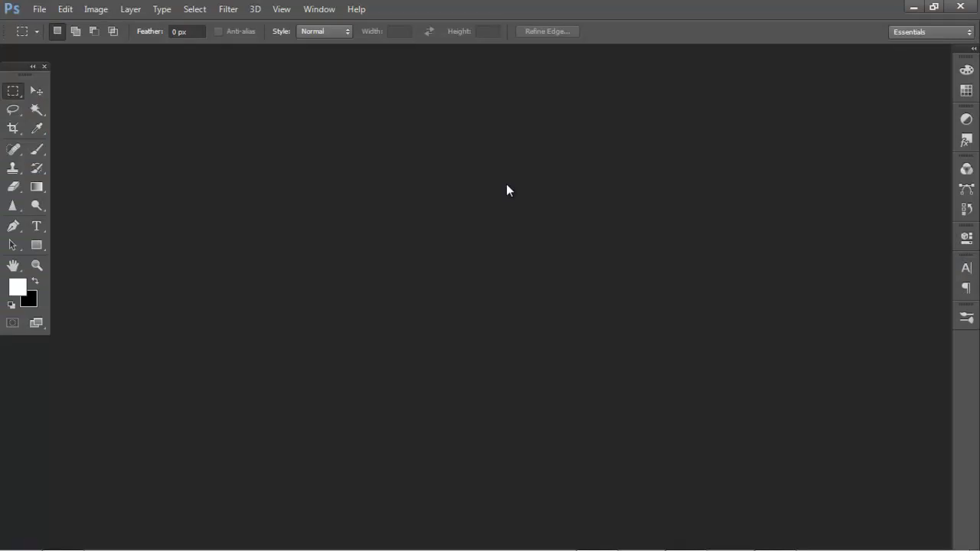
Step: Switch to Photoshop and open 20150727_180926.jpg from the From Phone folder inside Image Pricessor
key(ctrl+o)
click(252, 33)
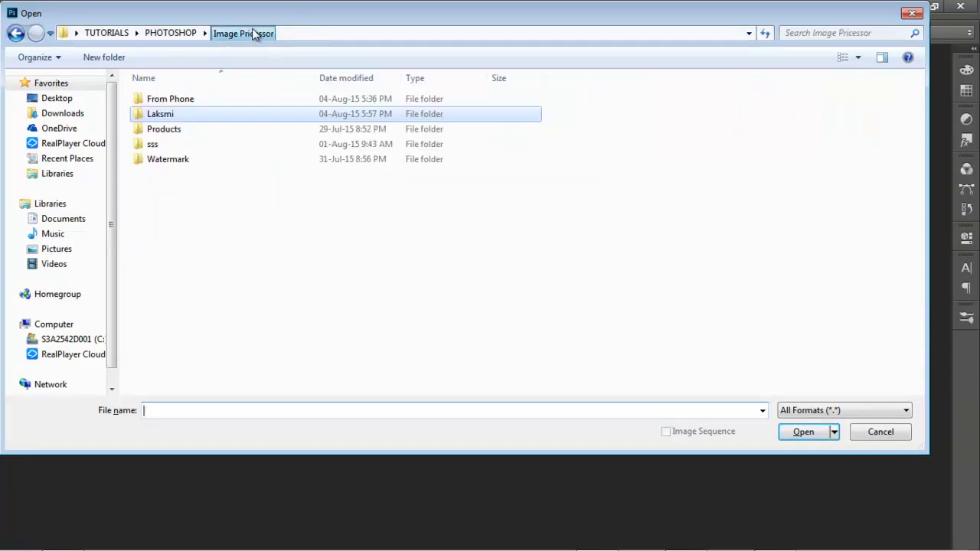
double_click(159, 100)
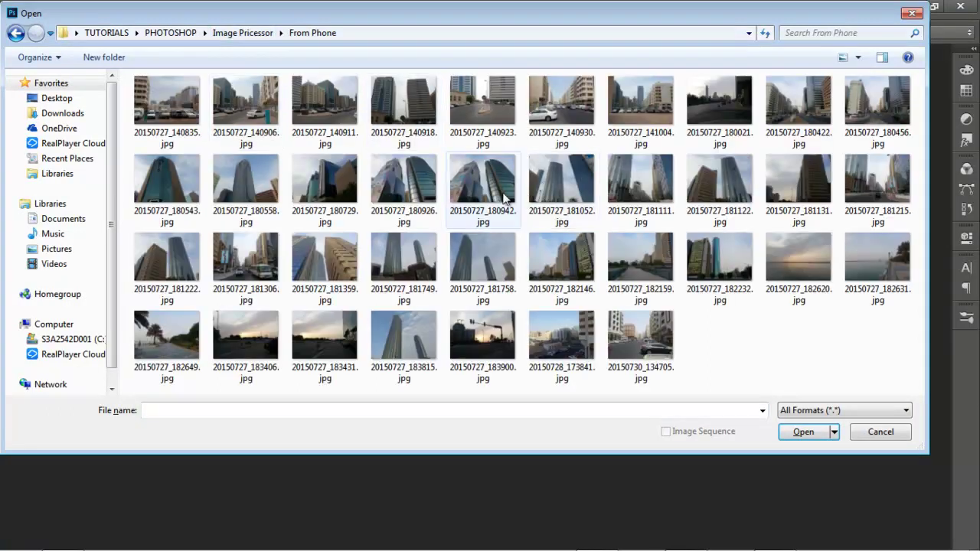
click(404, 180)
click(803, 432)
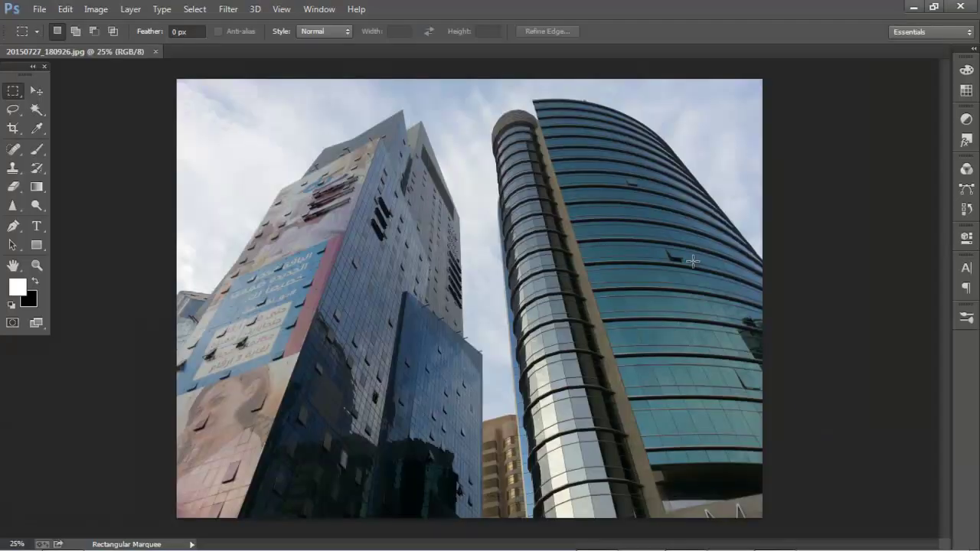
Step: Check the pixel dimensions of 20150727_180926.jpg with Image Size and close the photo
key(ctrl+alt+i)
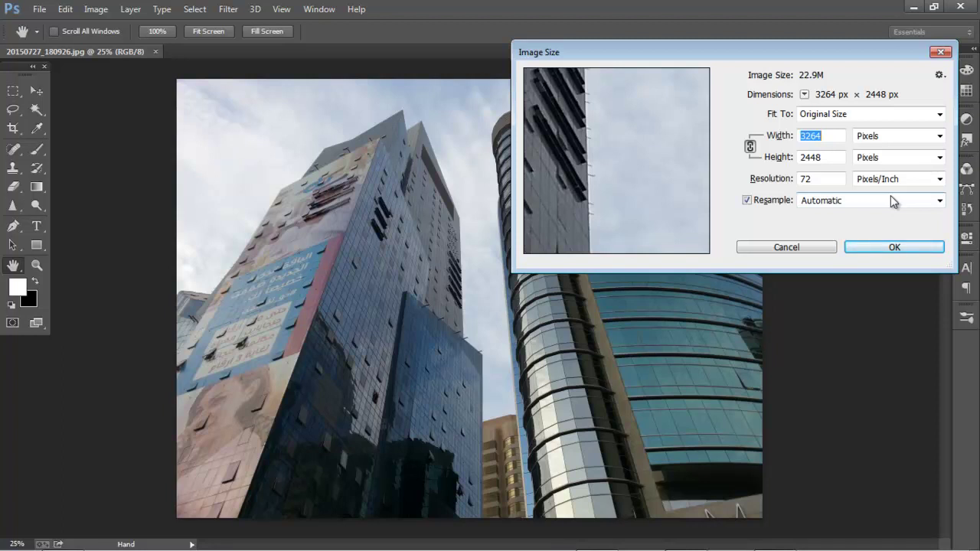
click(917, 247)
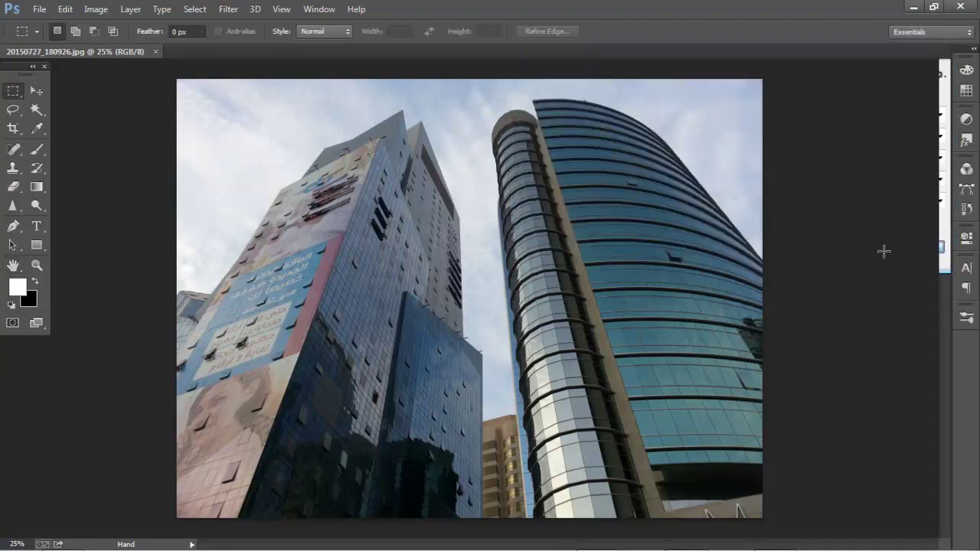
key(ctrl+w)
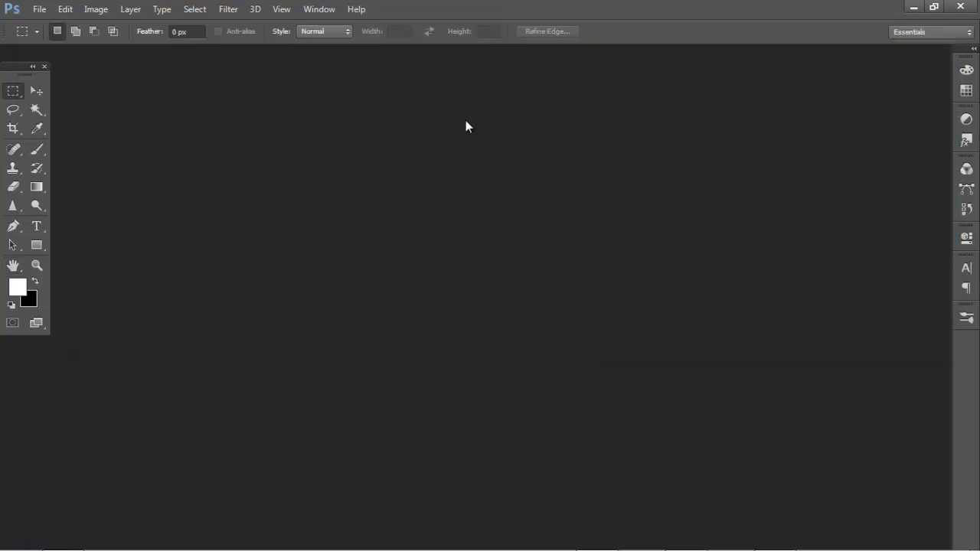
Step: Start the Image Processor script and choose the From Phone folder as the source of the images to process
click(43, 9)
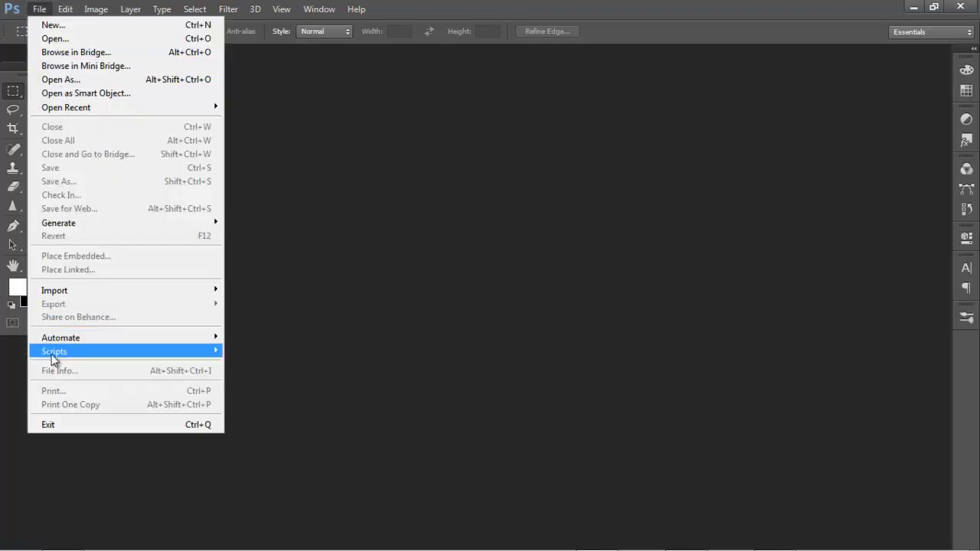
mouse_move(58, 353)
click(301, 159)
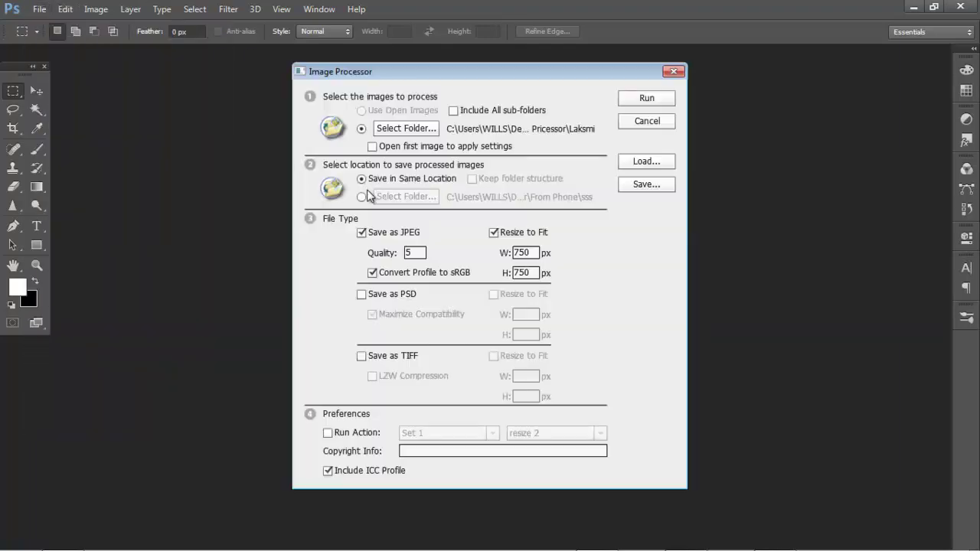
click(426, 130)
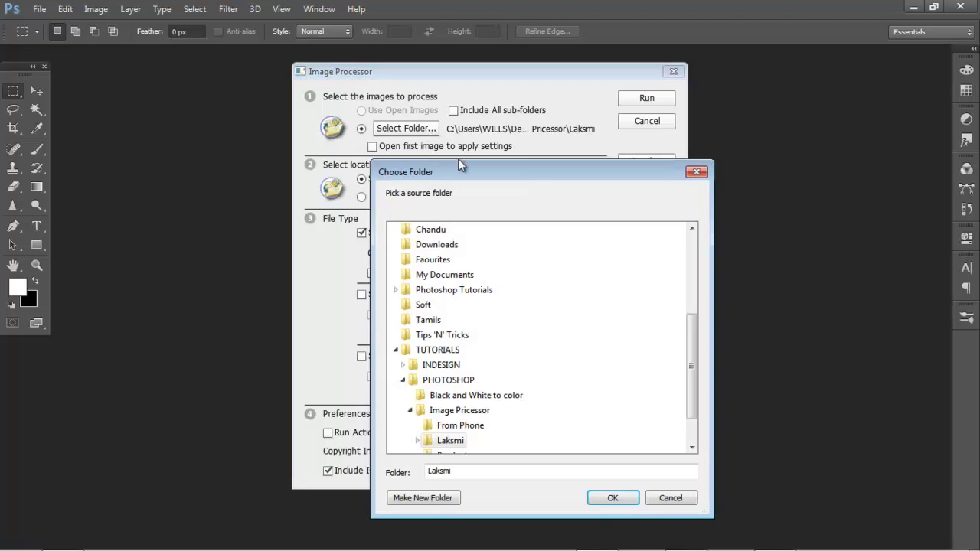
click(479, 426)
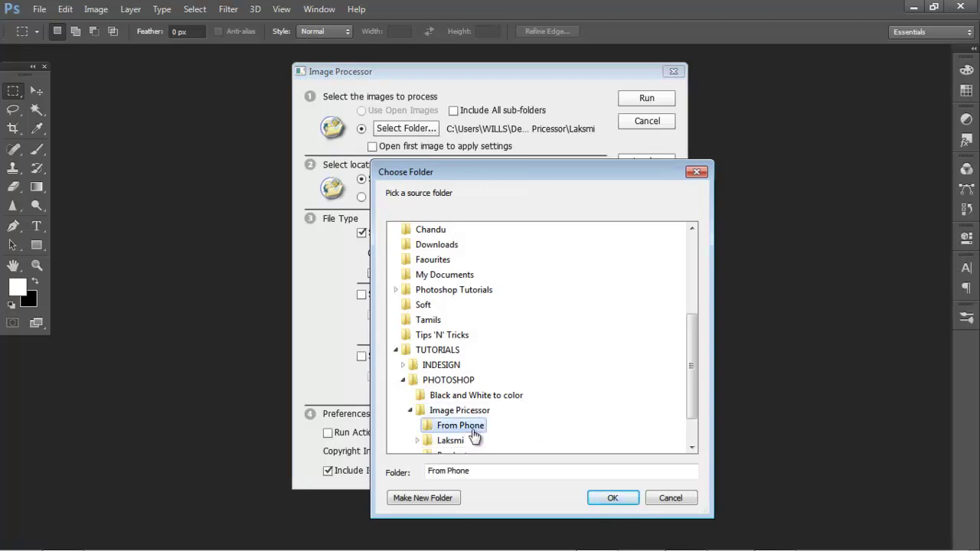
click(610, 498)
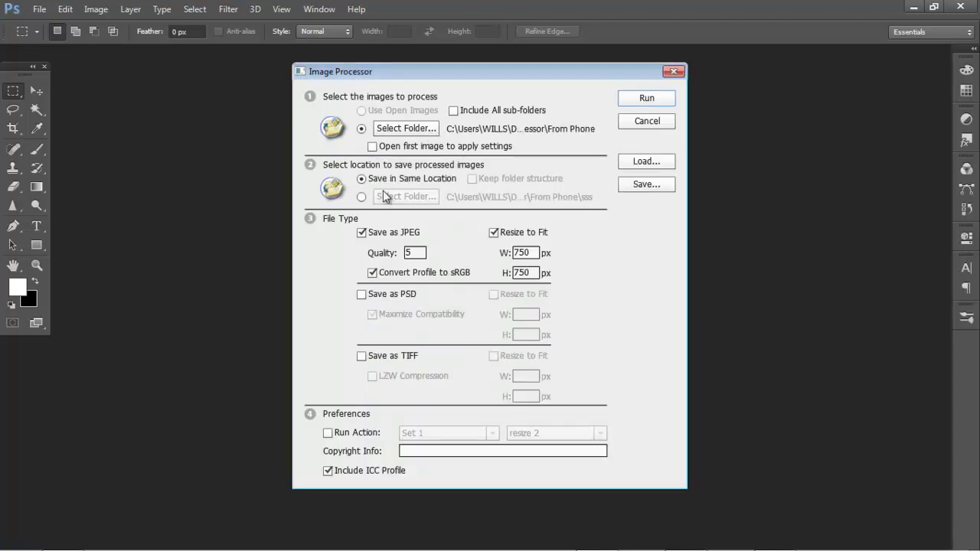
Step: Set the JPEG resize-to-fit limits to 2000 px width and 2000 px height, and run the batch
double_click(532, 251)
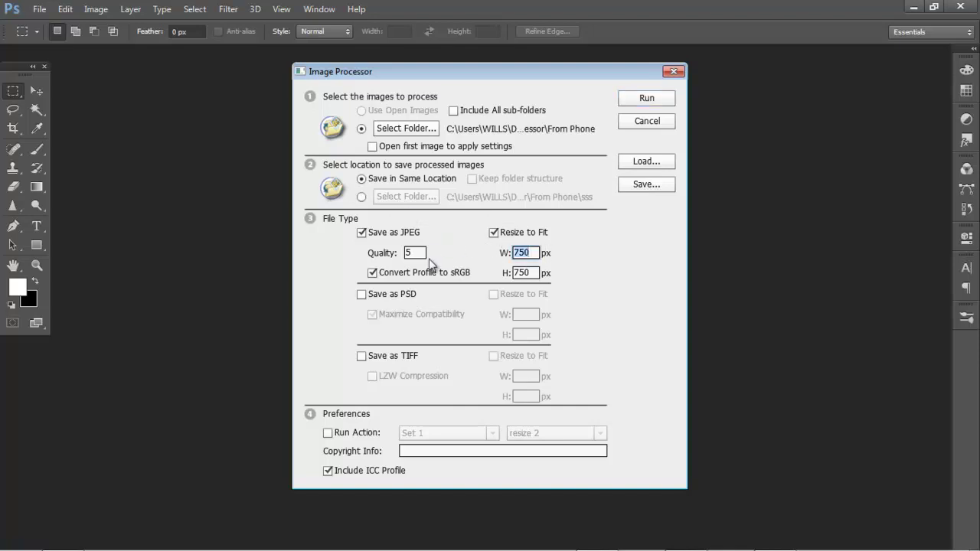
text(2000)
key(Tab)
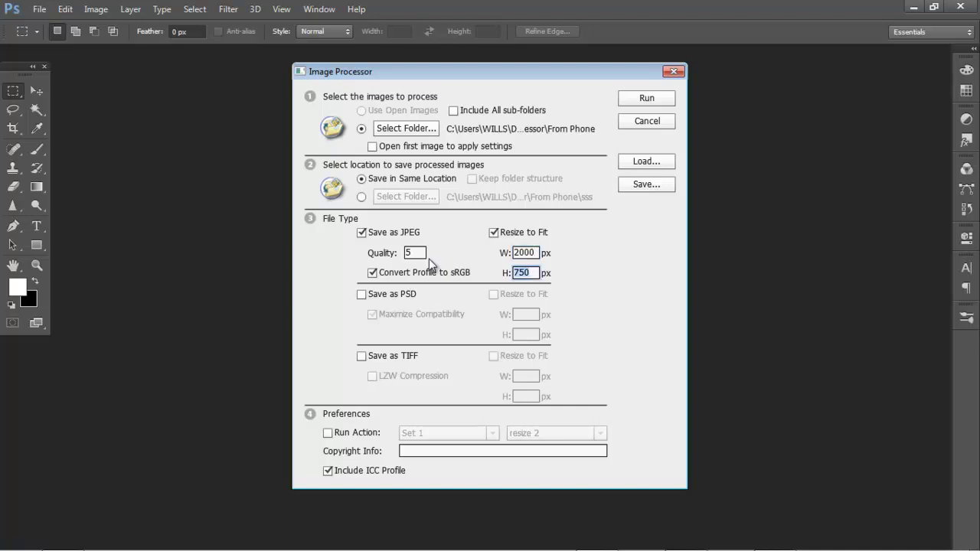
text(2000)
click(647, 99)
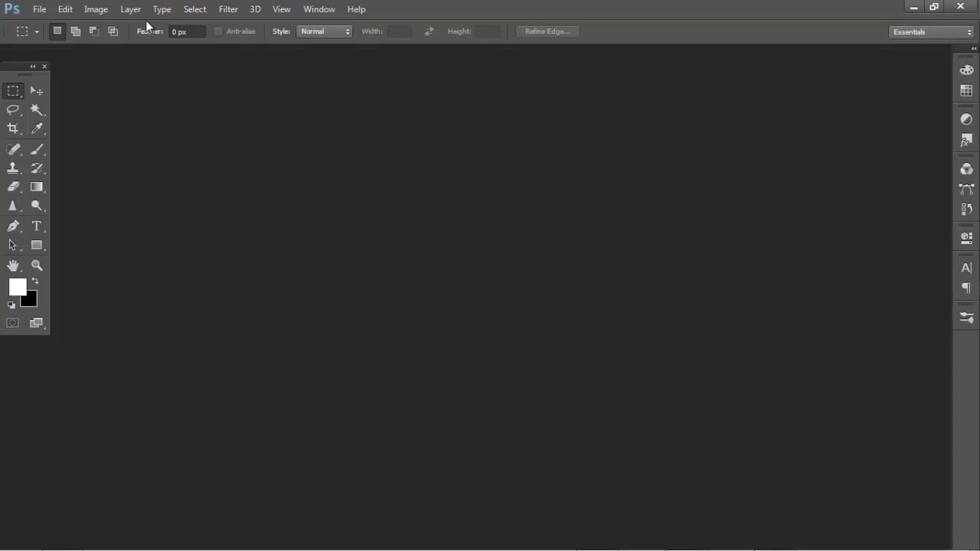
Step: Switch to Windows Explorer and open the From Phone folder inside Image Pricessor
click(913, 7)
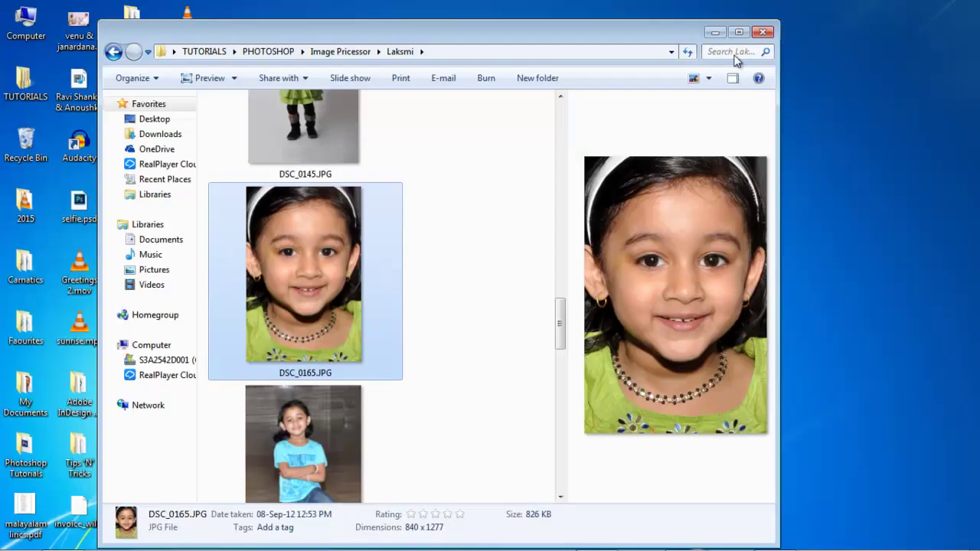
click(359, 52)
click(261, 123)
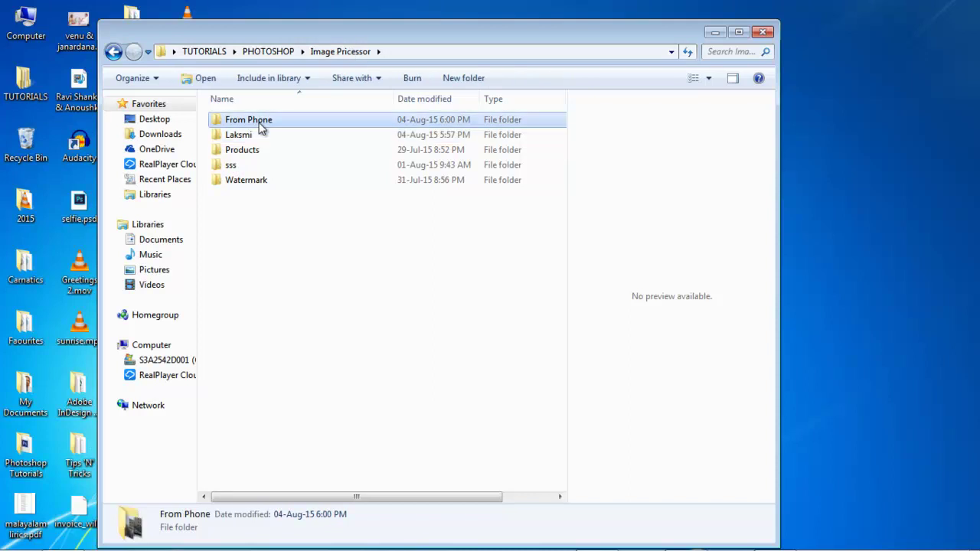
double_click(261, 122)
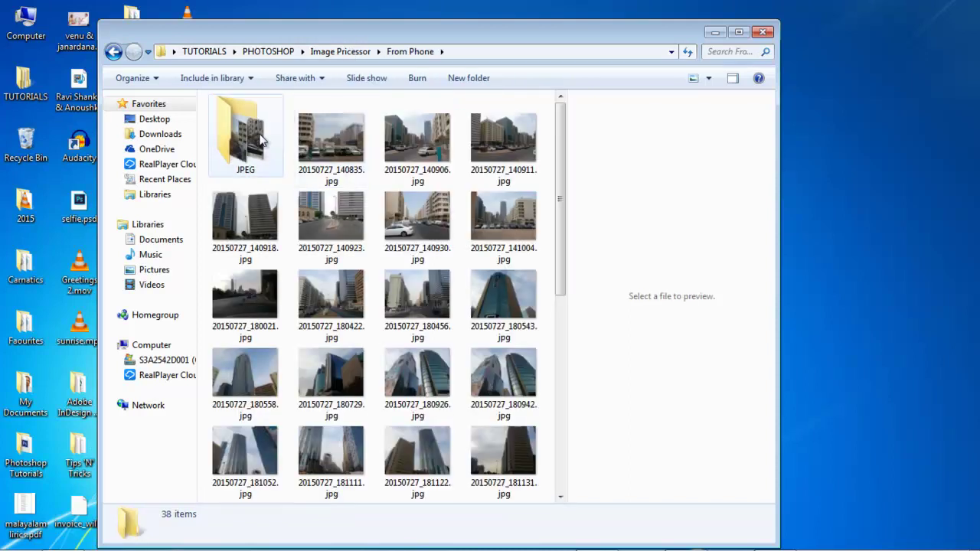
Step: Compare the file details of the original 20150727_140835.jpg with those of its processed copy in the JPEG subfolder
click(341, 135)
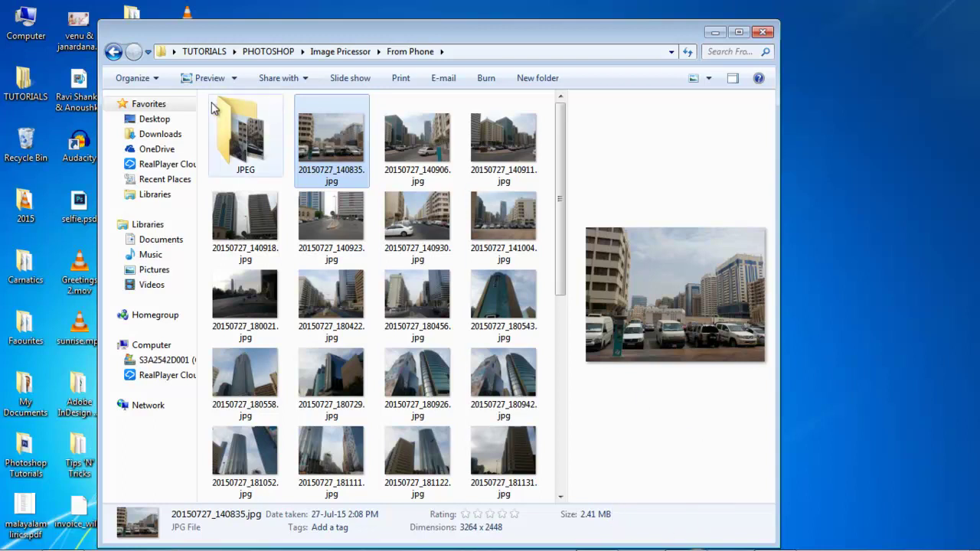
double_click(242, 125)
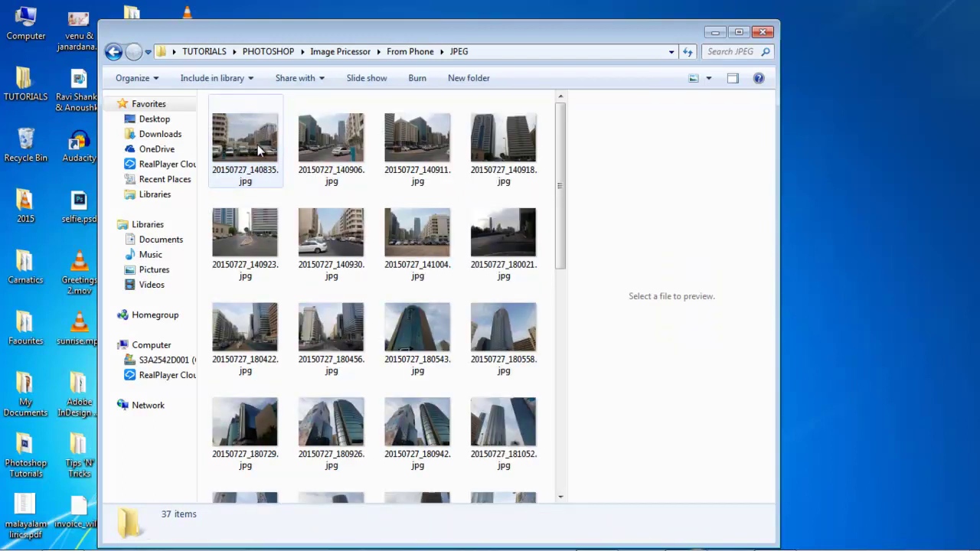
click(259, 151)
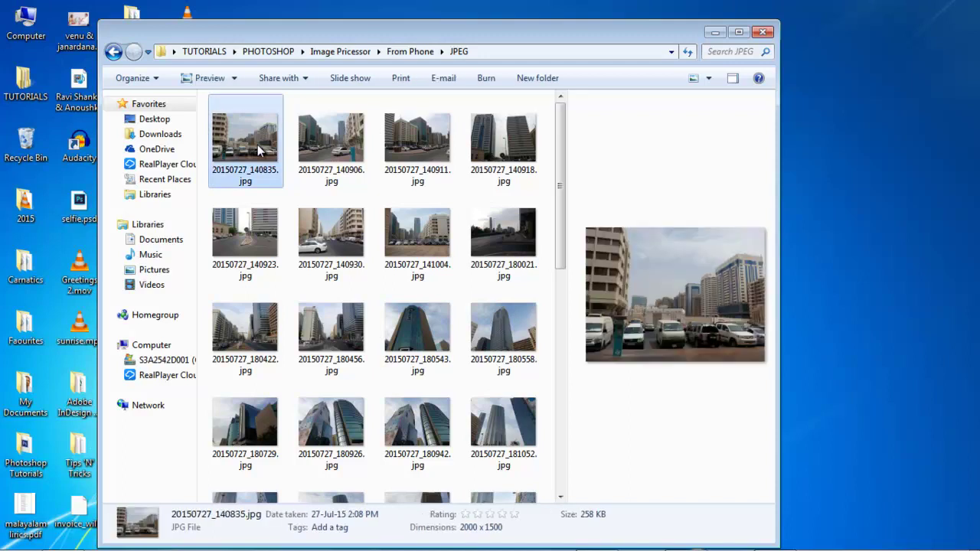
Step: Preview the processed 20150727_140835.jpg in Windows Photo Viewer and close the viewer
right_click(259, 151)
click(287, 124)
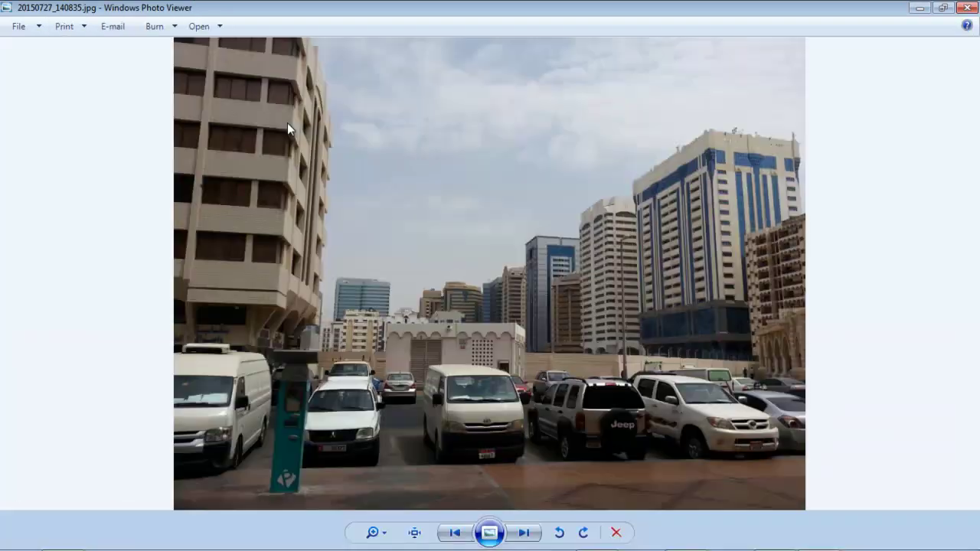
click(968, 8)
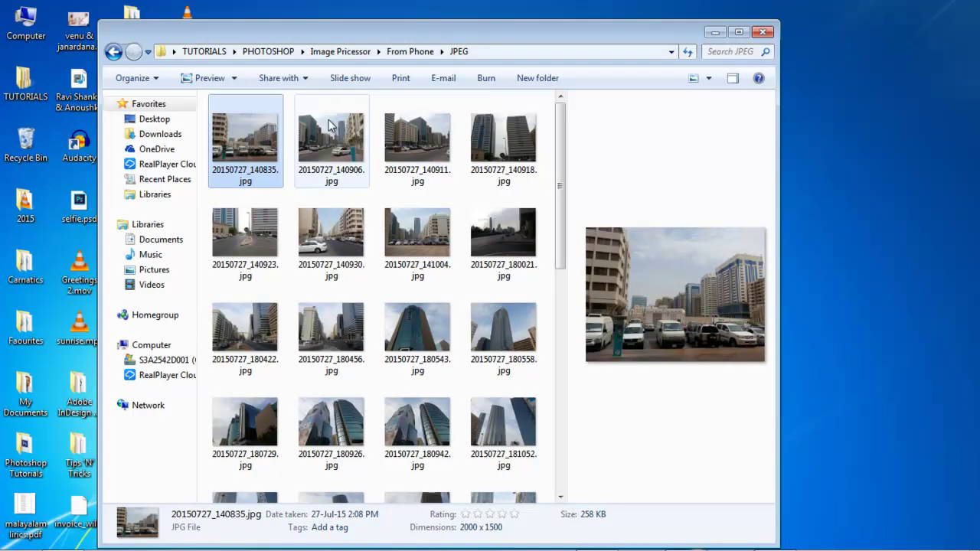
Step: Open the processed 20150727_140835.jpg from the JPEG subfolder in Photoshop
right_click(239, 129)
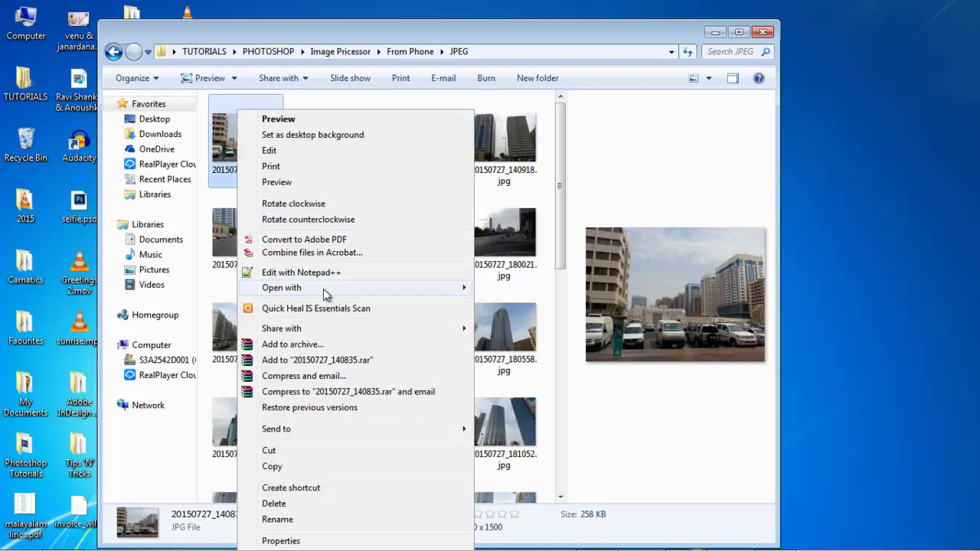
mouse_move(323, 289)
click(509, 302)
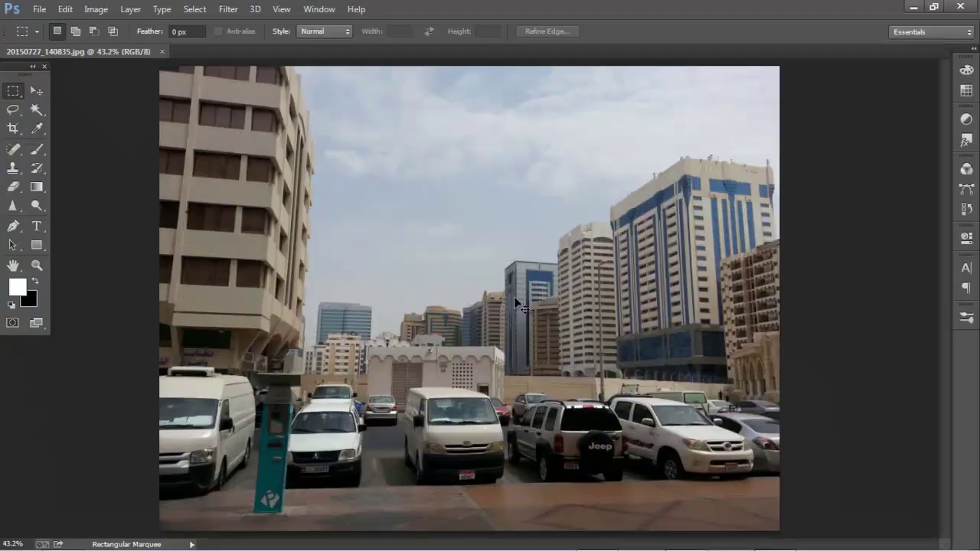